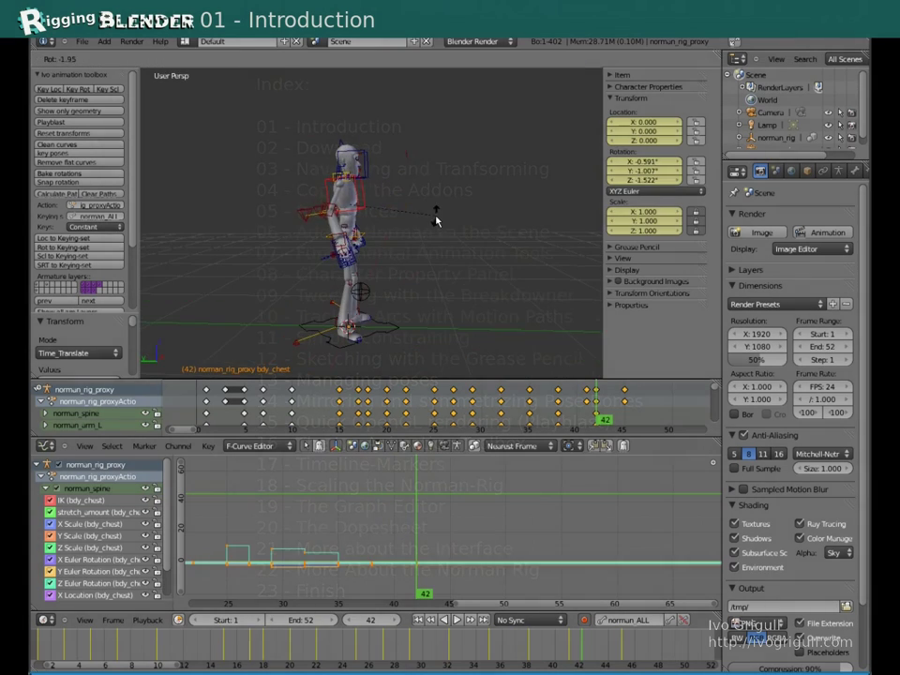
Rotate the chest bone by about -3.1° at frame 42 and play back the animation
click(418, 226)
key(Up)
key(alt+a)
middle_drag(470, 163, 452, 185)
key(alt+a)
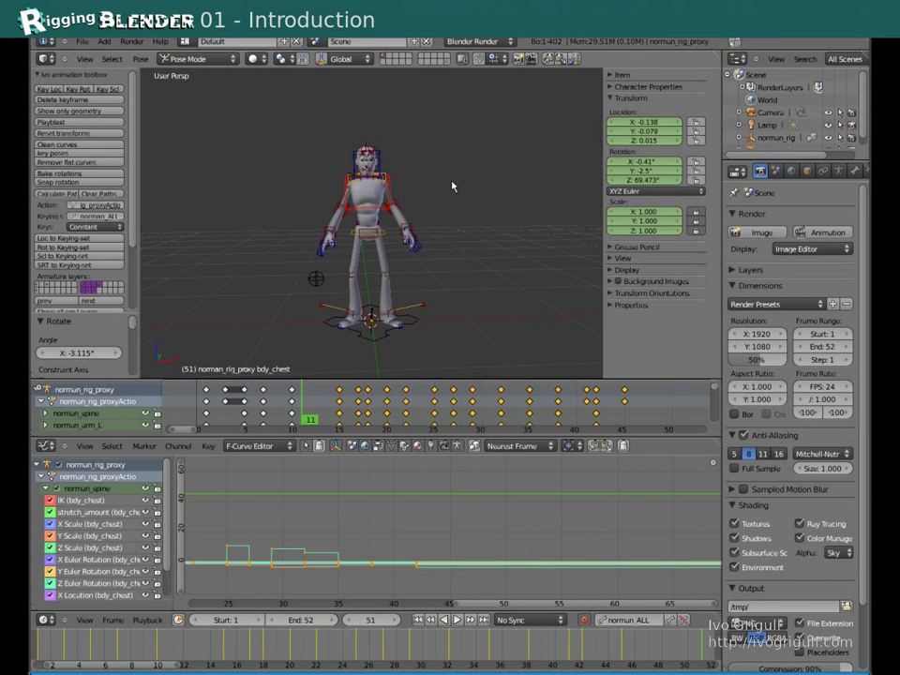
Key the poses of all rig bones with key poses, frame all curves in the graph editor and play the animation
key(a)
key(a)
click(98, 153)
key(Home)
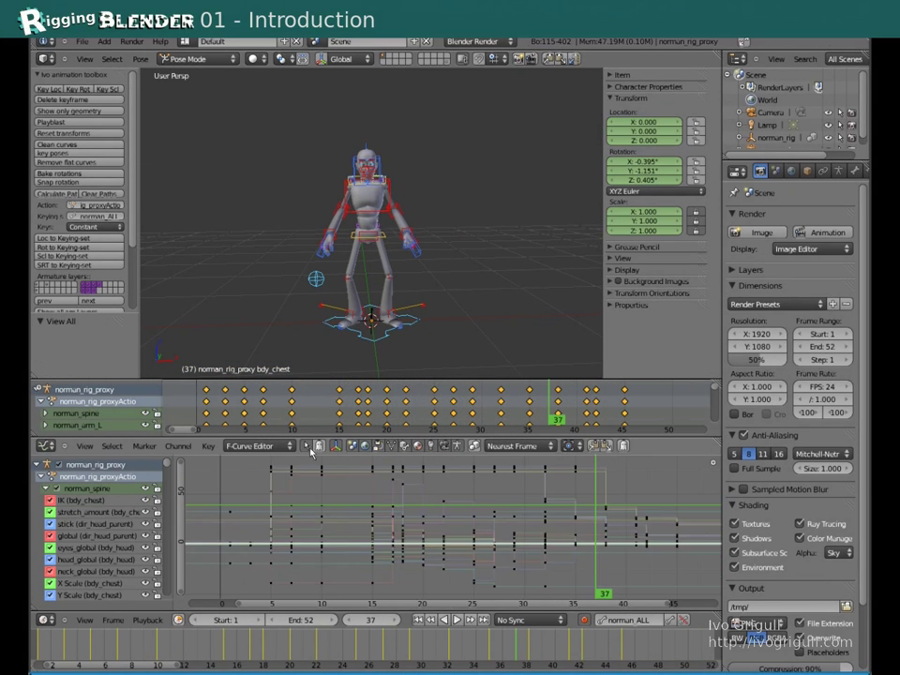
key(a)
key(alt+a)
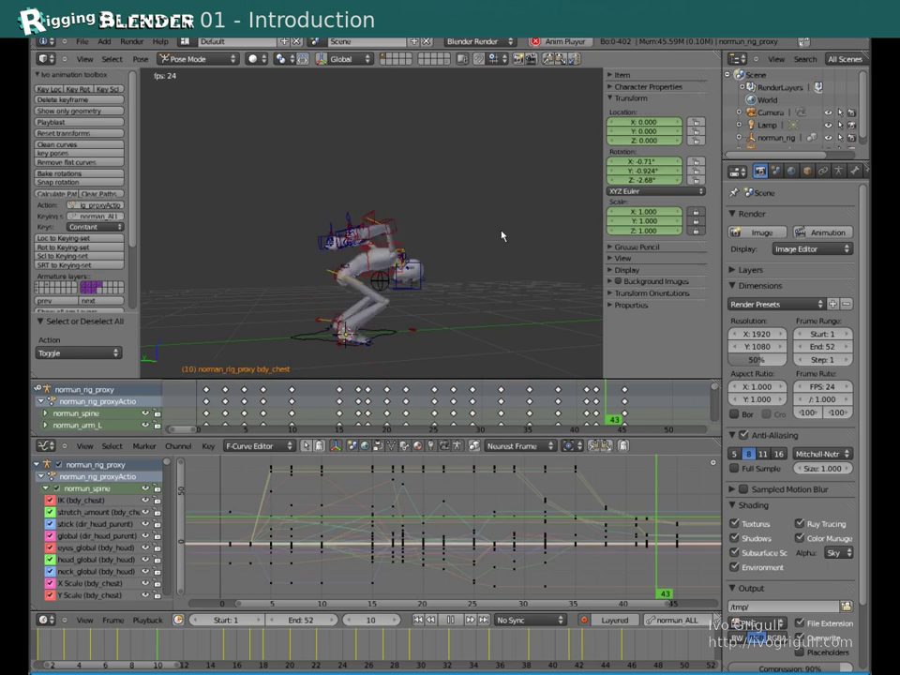
Set the rig's keyframes to constant interpolation and key the pose at frame 13 with the norman_ALL keying set
key(t)
click(301, 488)
key(alt+a)
key(i)
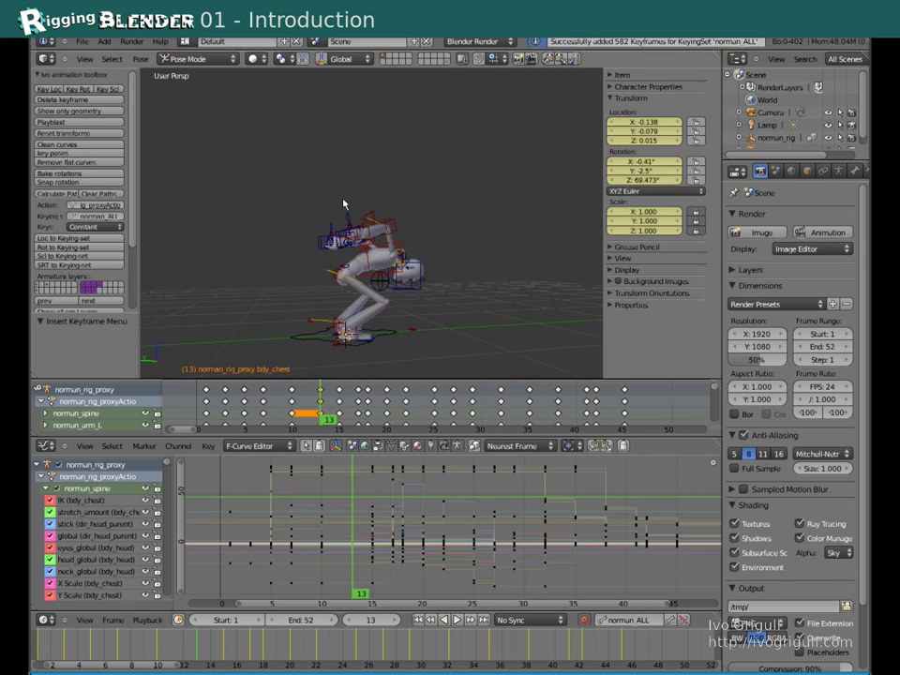
Switch the rig's keyframes to interpolated curves that blend between poses, and play back the animation
key(a)
key(alt+a)
drag(562, 471, 221, 506)
key(t)
click(297, 525)
key(a)
key(alt+a)
Review the animation with only the geometry shown, using playback and stepping between frames and keyframes
middle_drag(525, 187, 438, 192)
click(80, 111)
middle_drag(274, 225, 416, 194)
key(alt+a)
key(Right)
key(Right)
key(Left)
key(Left)
key(Left)
key(Left)
key(Right)
key(Right)
key(Up)
key(Down)
click(80, 111)
Adjust the height of the left foot IK control by moving it along the Z axis
middle_drag(262, 201, 328, 230)
right_click(339, 233)
key(g)
key(z)
click(342, 235)
key(g)
key(z)
click(337, 367)
drag(360, 352, 382, 291)
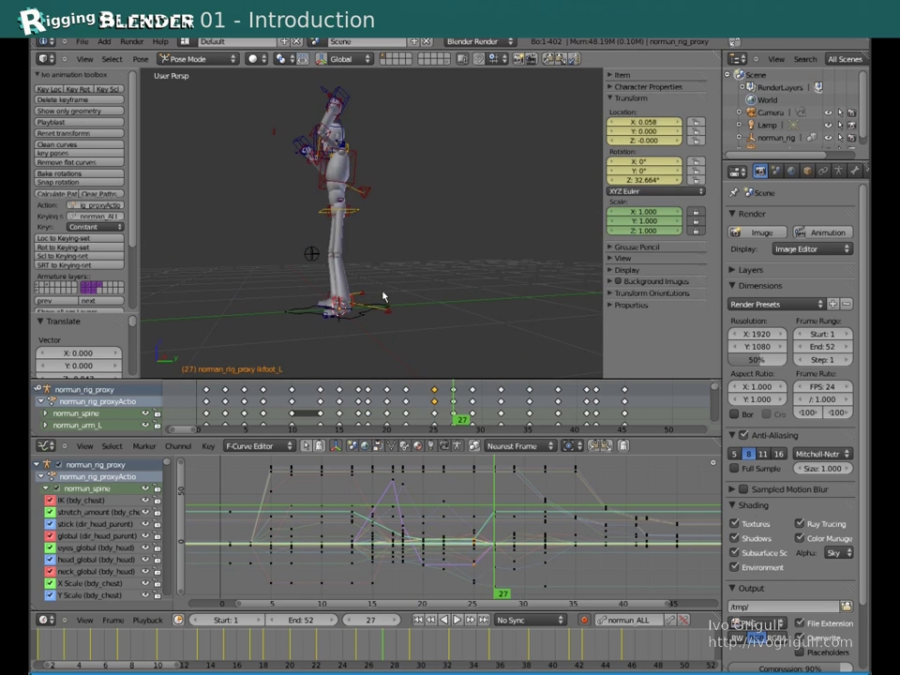
Maximize the 3D view, move the right foot IK control by about -0.016, -0.038, 0.112 at frame 27 and rotate it
key(ctrl+Up)
middle_drag(360, 269, 441, 393)
right_click(384, 468)
key(g)
click(461, 444)
middle_drag(461, 445, 333, 426)
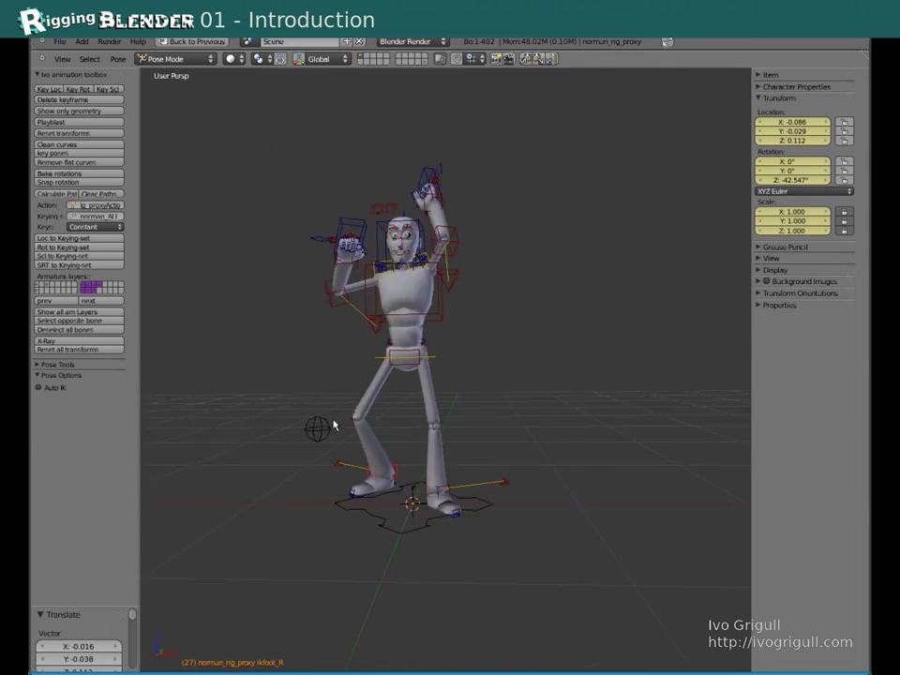
key(r)
click(376, 375)
Compare the neighbouring frames and reposition the right foot IK control in the 3D view
key(Right)
key(Right)
key(Right)
key(ctrl+Up)
key(Left)
key(Left)
key(Left)
key(Right)
key(Right)
key(ctrl+Up)
key(g)
click(421, 300)
Move the right foot control's keyframes from frame 29 to frame 28 in the graph editor
key(Right)
key(Right)
key(ctrl+Up)
alt+right_click(515, 543)
key(g)
click(512, 568)
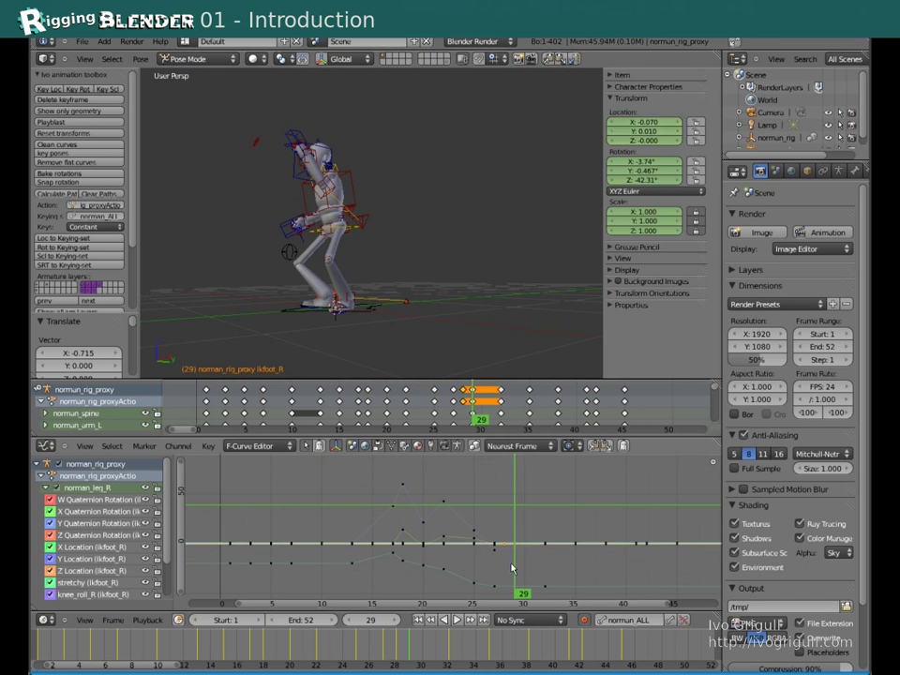
Key the right foot control's location and rotation at frame 26 and its location at frame 28
click(484, 525)
click(60, 89)
click(78, 89)
key(Right)
key(Right)
click(50, 89)
key(Left)
key(Left)
key(Right)
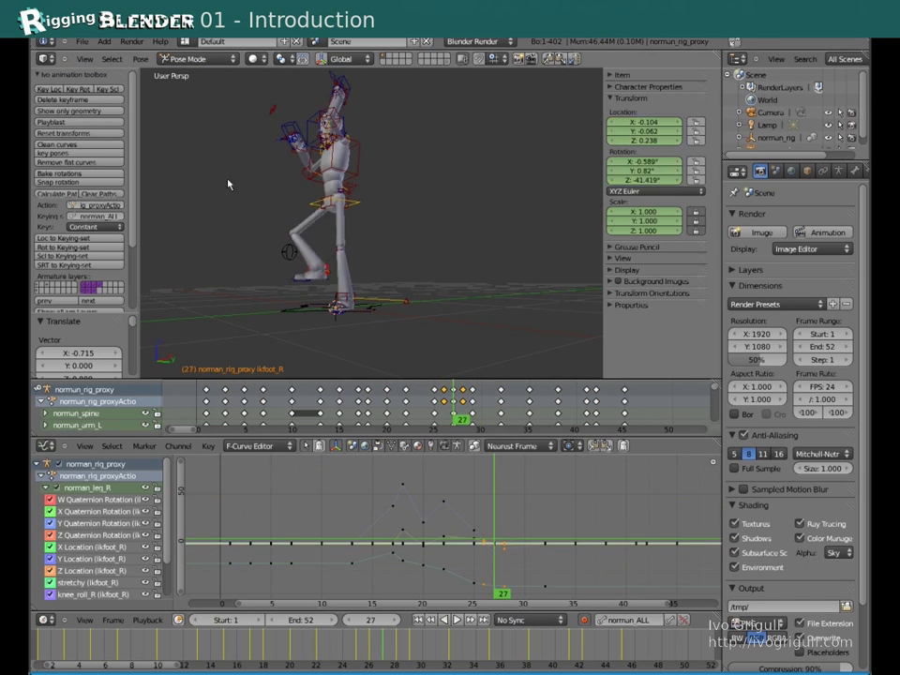
Go to frame 24, then move and rotate the right foot IK control to adjust the raised leg
key(Left)
key(Left)
key(Left)
key(Left)
key(Left)
key(Left)
key(Right)
key(Right)
key(Right)
key(Right)
key(Left)
middle_drag(278, 234, 283, 259)
key(g)
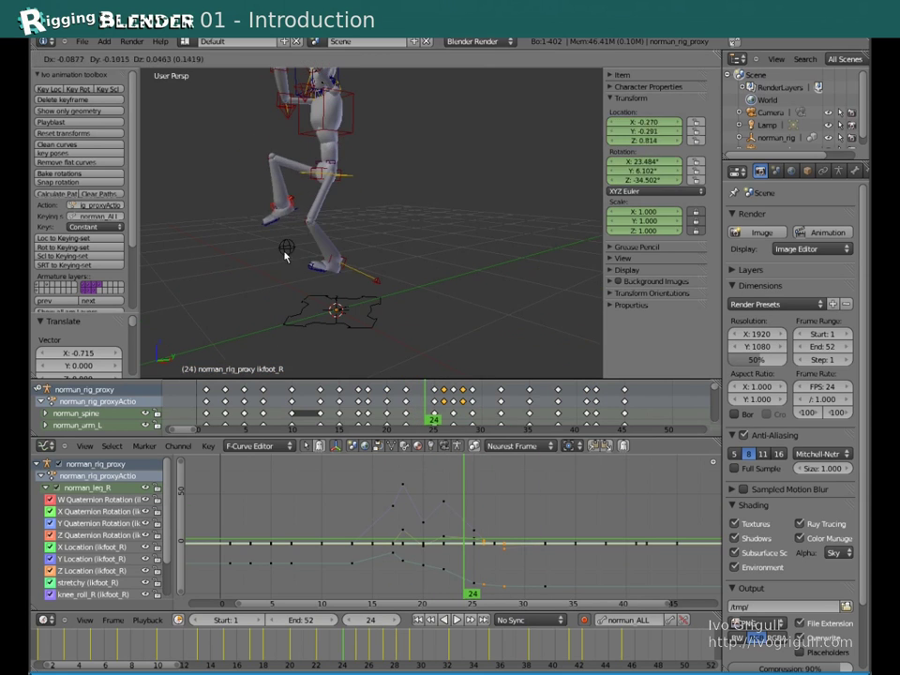
click(285, 254)
key(r)
click(294, 242)
Scrub back and forth through the edited frames and play back the animation to check the foot motion
key(Left)
key(Left)
key(Left)
alt+scroll(272, 220, down, 6)
alt+scroll(225, 191, up, 5)
alt+scroll(265, 195, down, 5)
alt+scroll(189, 185, up, 12)
alt+scroll(265, 185, down, 12)
key(alt+a)
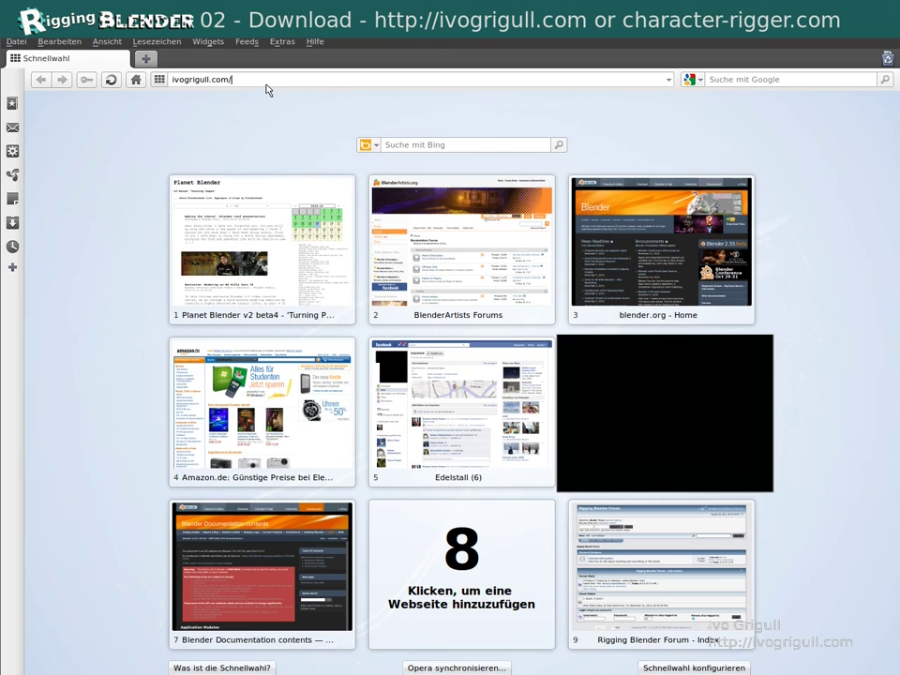
Load ivogrigull.com in the web browser and open the download page of the win32 build with the bundled Norman Rig Addon
key(Return)
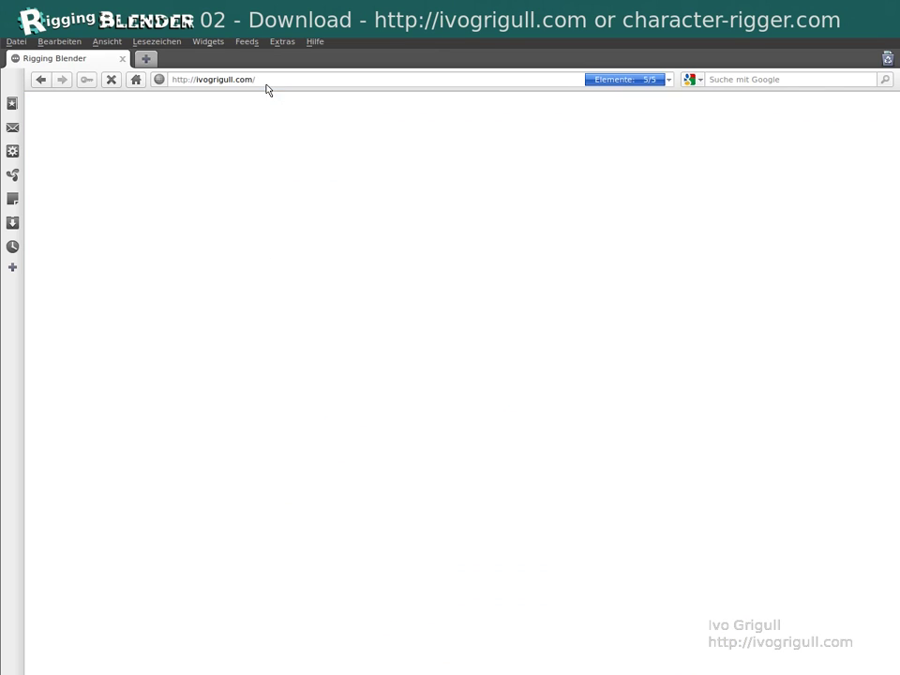
click(221, 365)
drag(893, 218, 894, 379)
click(357, 471)
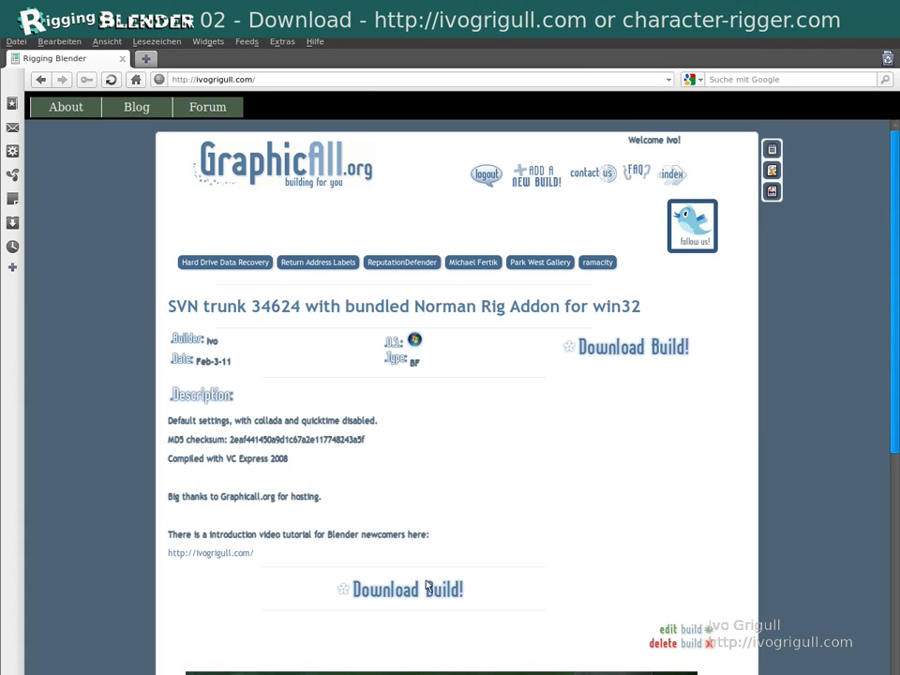
Download the build and save it as 1698_blender_norman_win32-vc_r34624.zip on the Desktop
click(417, 592)
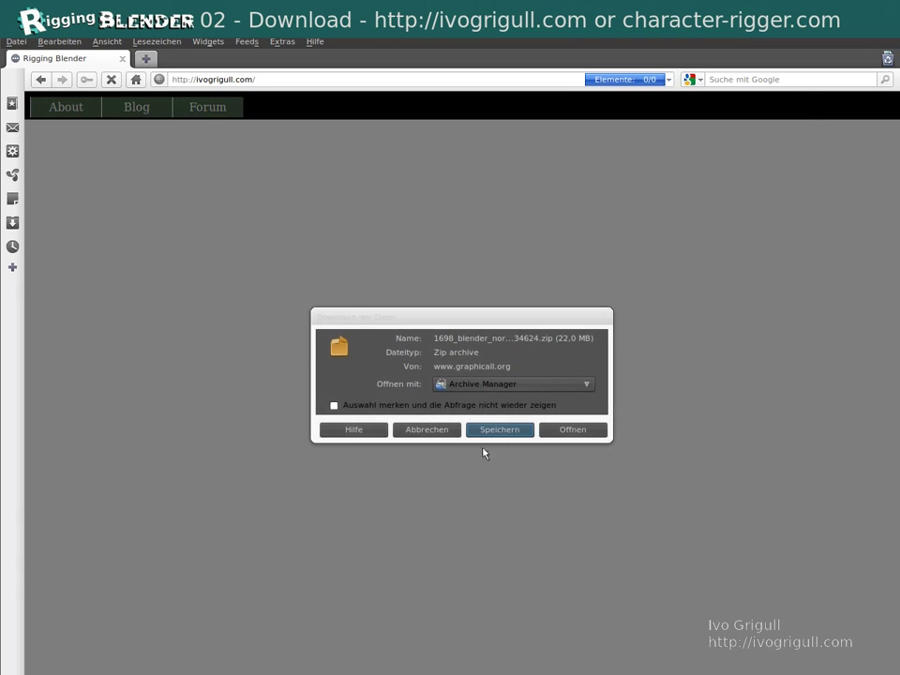
click(485, 433)
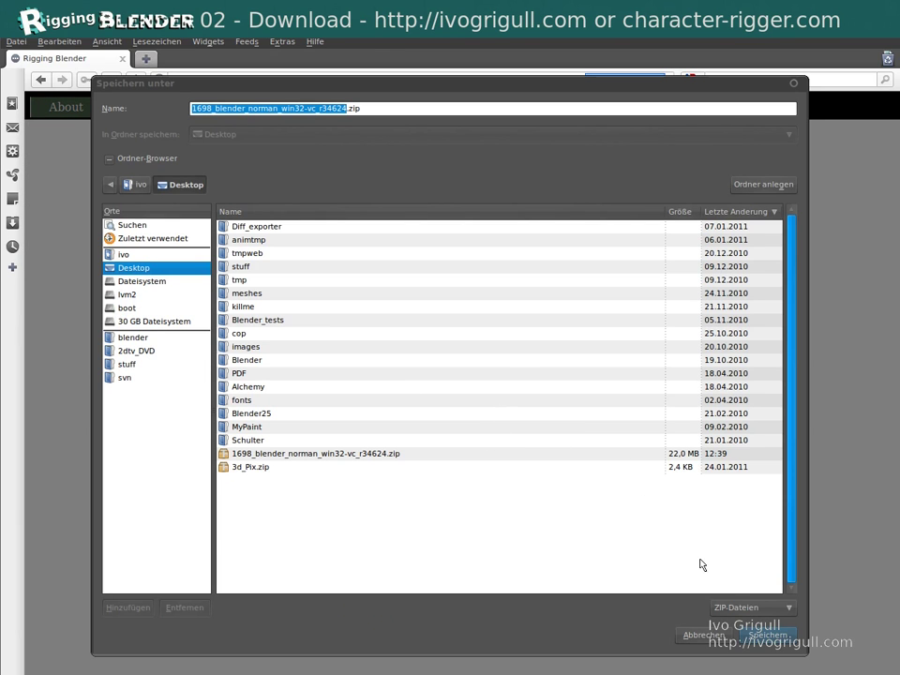
click(753, 637)
click(581, 434)
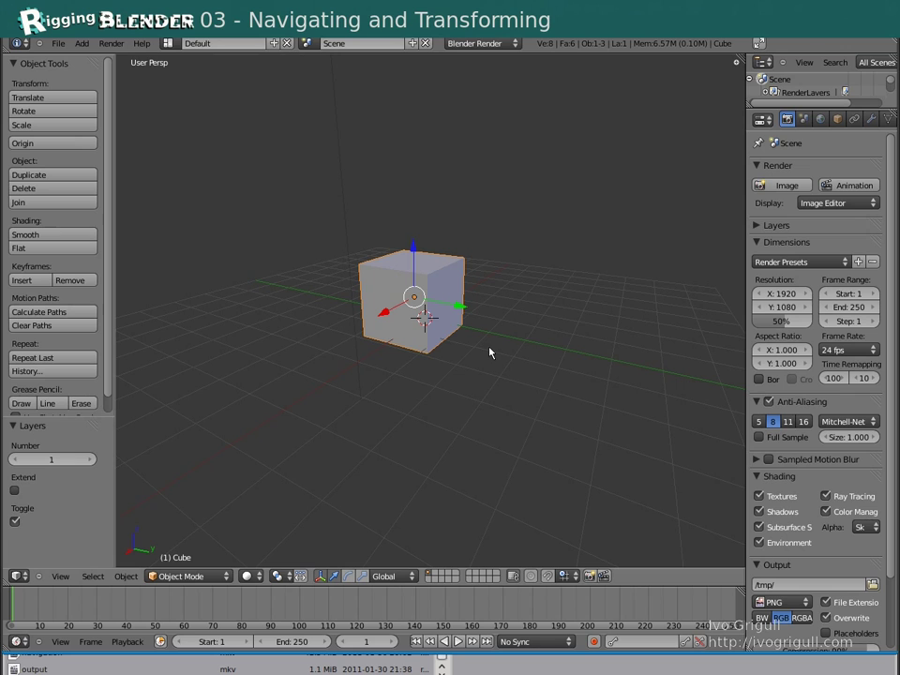
Switch to Blender and try moving the cube freely in the 3D view
shift+middle_drag(427, 353, 518, 356)
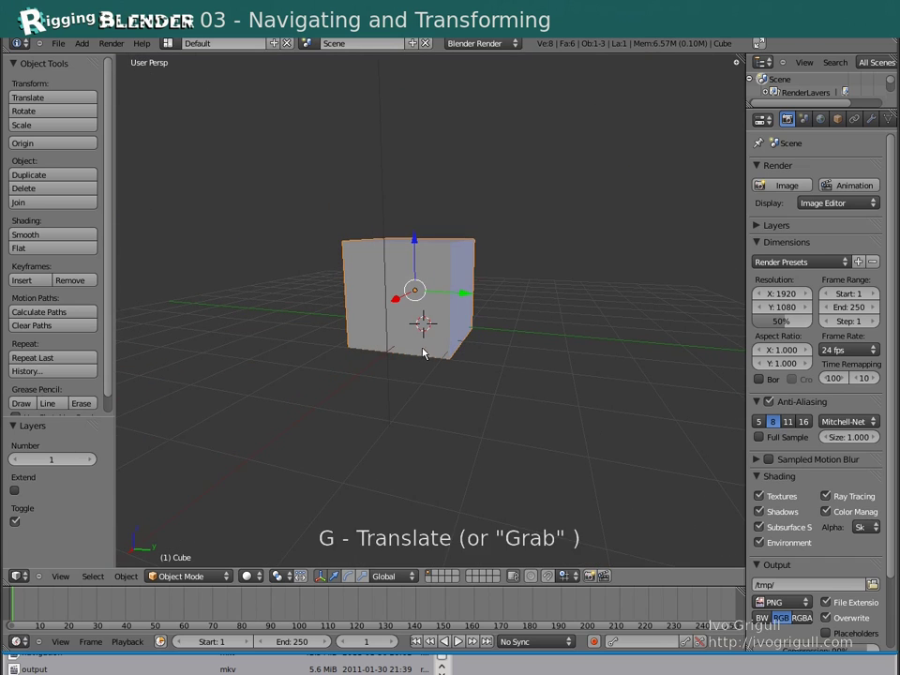
key(g)
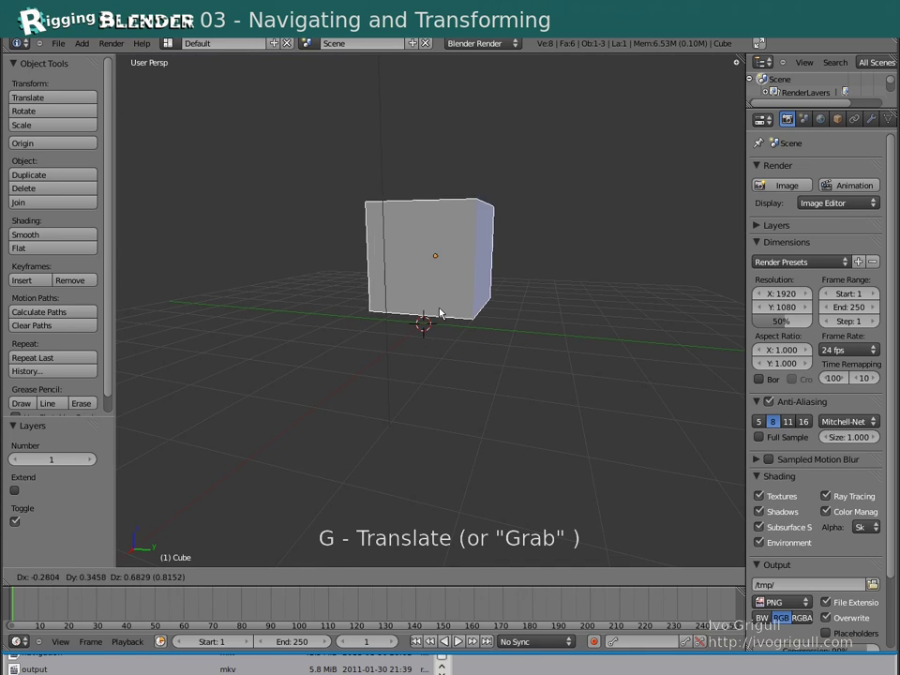
key(Escape)
Try rotating the cube in screen space and with free trackball rotation
key(r)
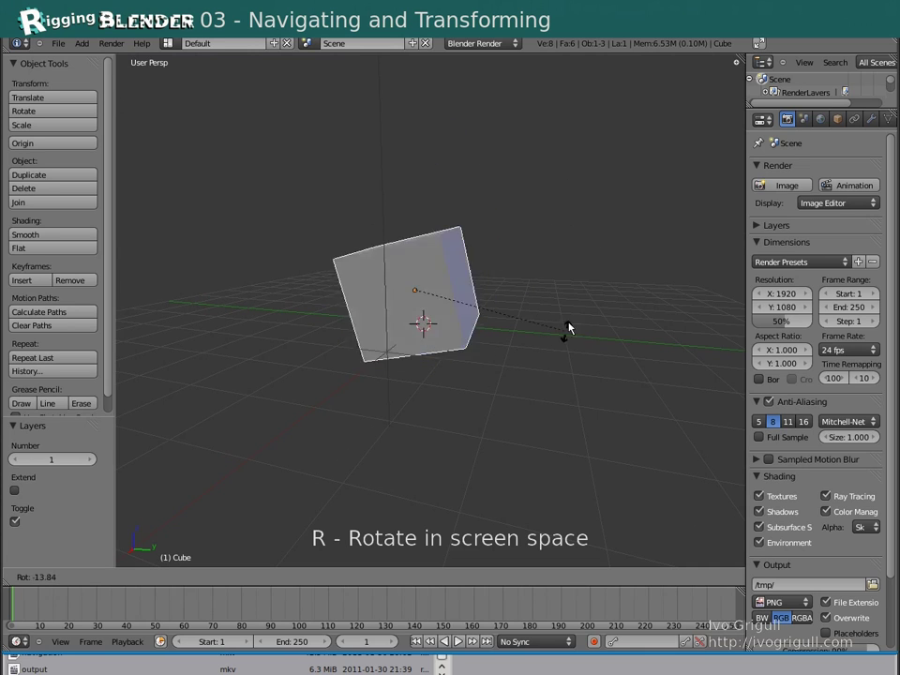
key(Escape)
key(r)
key(r)
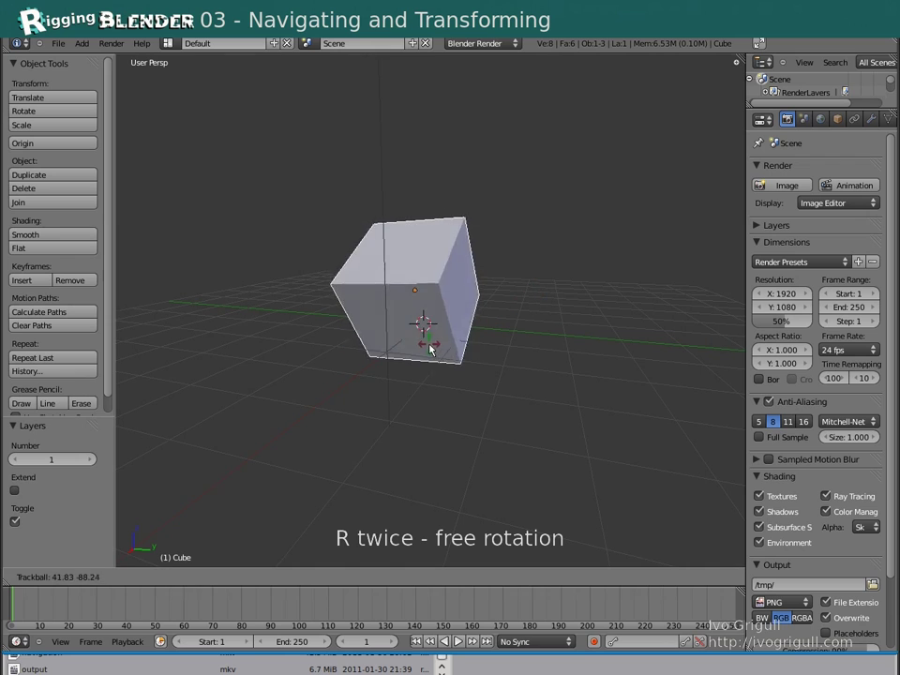
key(Escape)
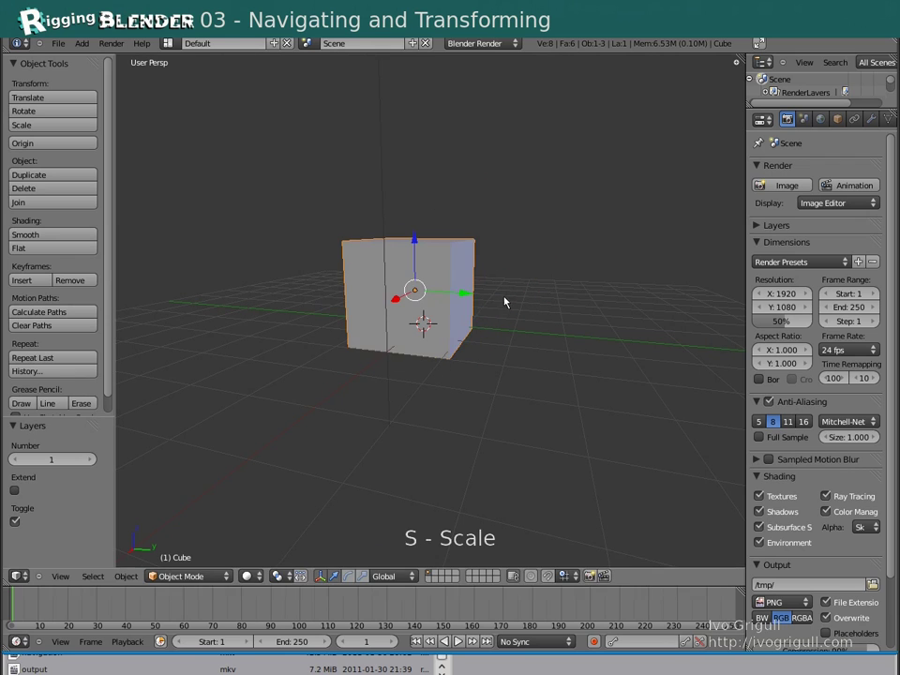
Try scaling the cube uniformly
key(s)
key(Escape)
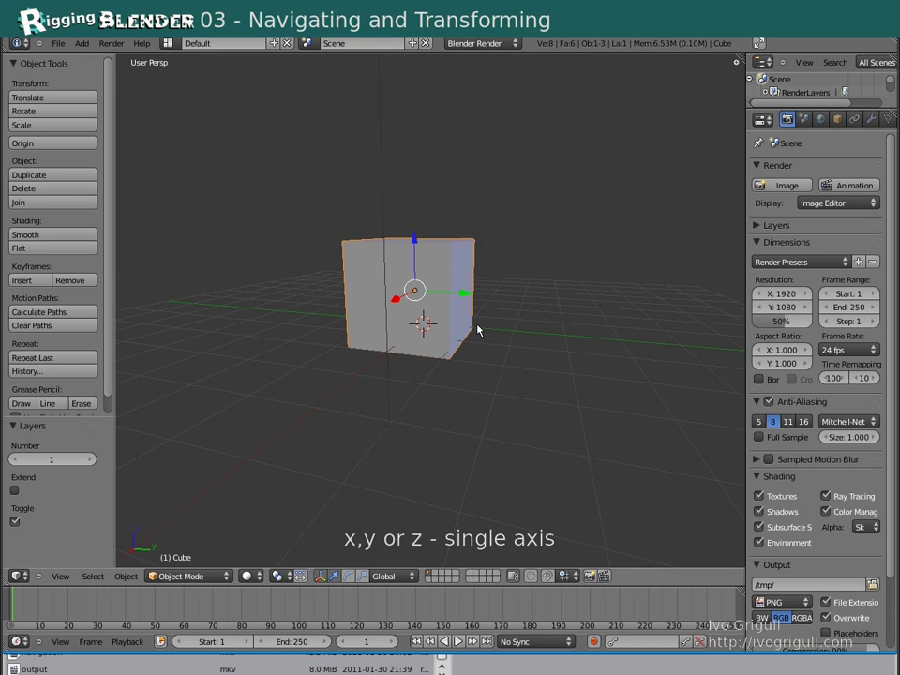
Try moving the cube constrained to the X, Z and Y axes, toggling the Y constraint between global and local space
key(g)
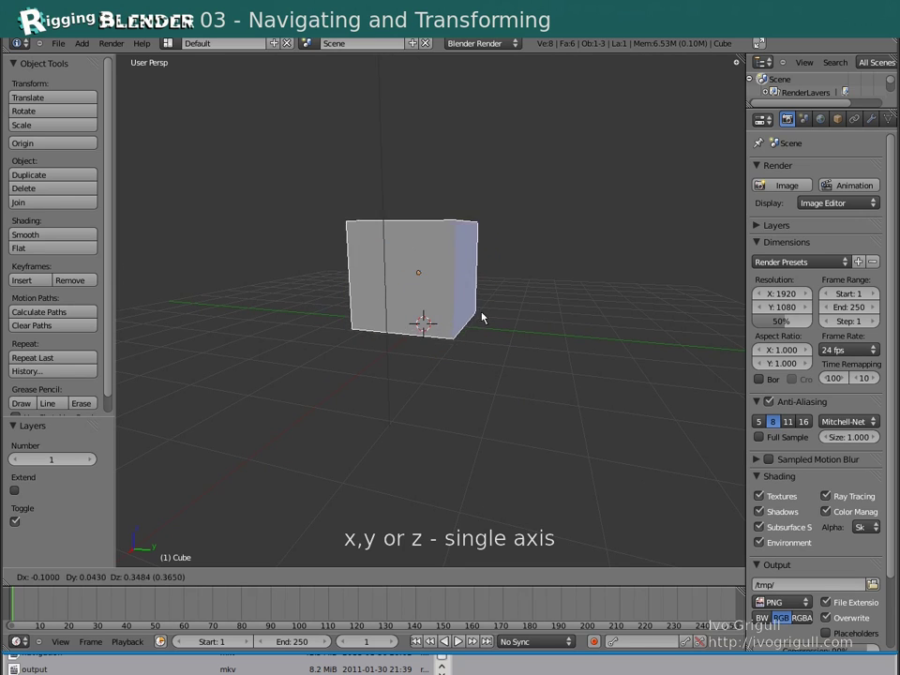
key(x)
key(z)
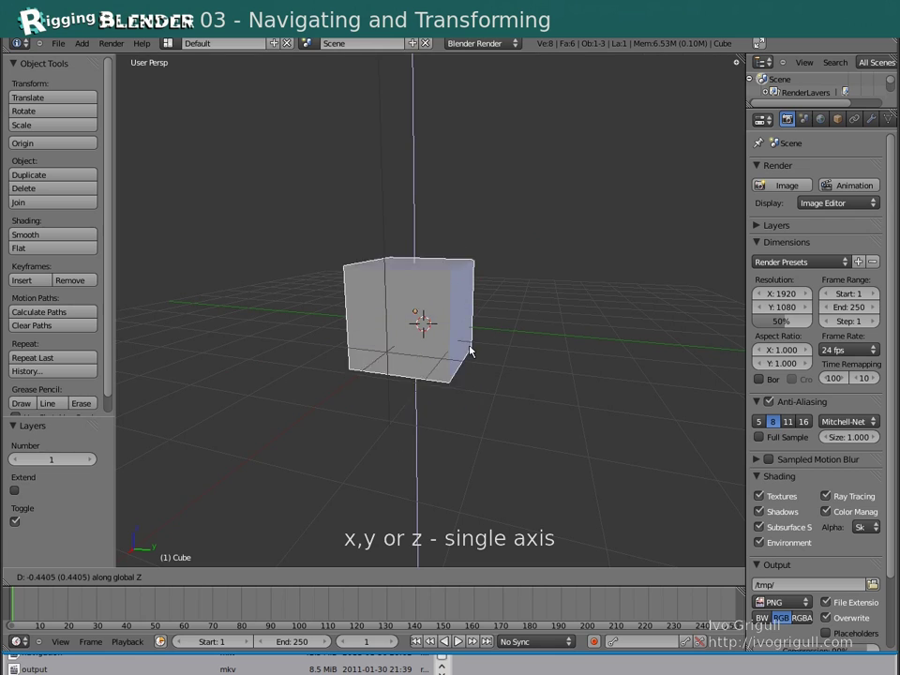
key(y)
key(y)
key(y)
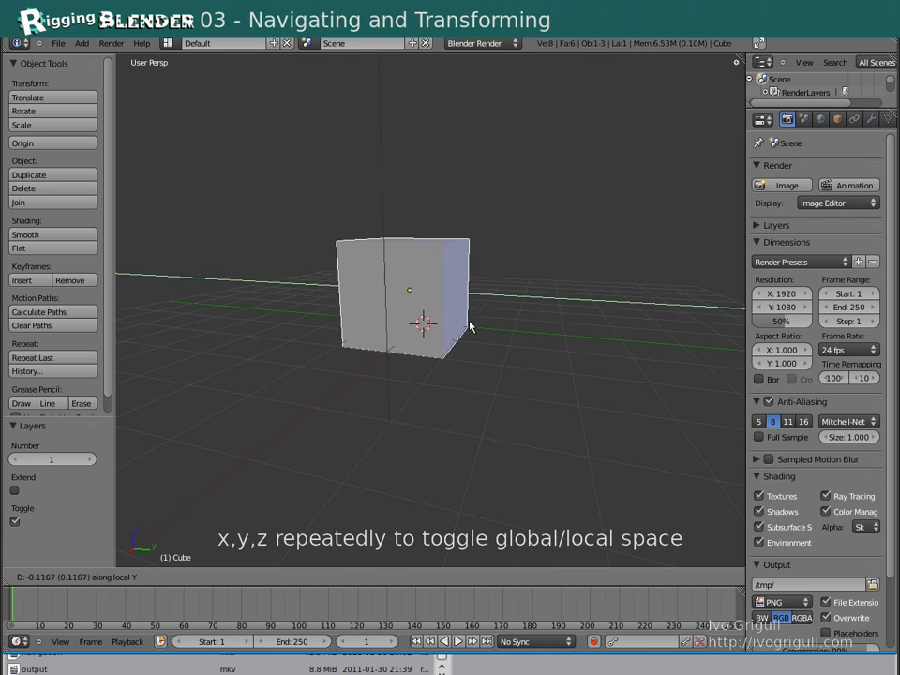
key(y)
key(y)
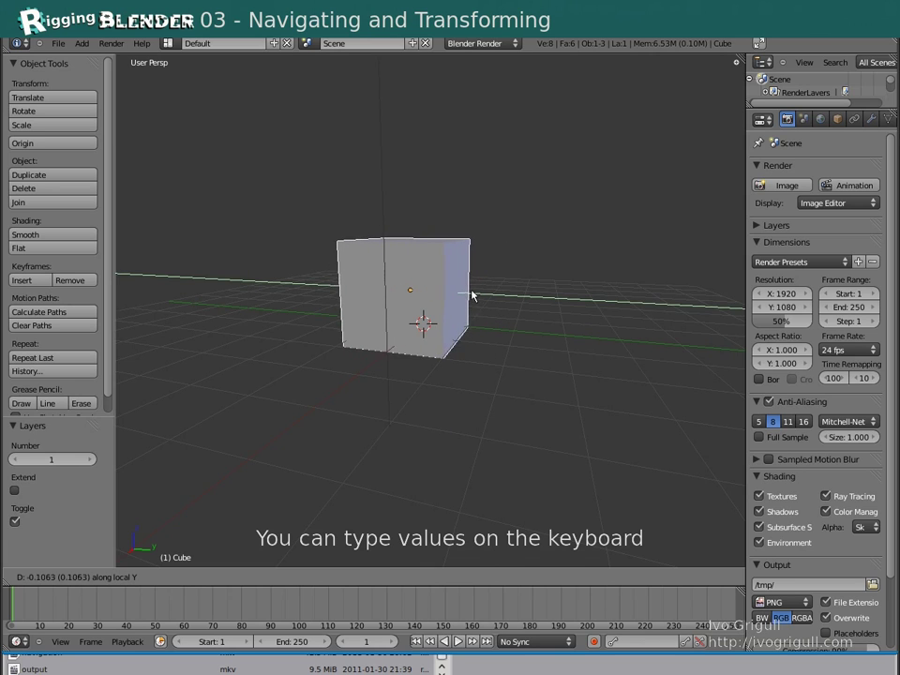
click(474, 302)
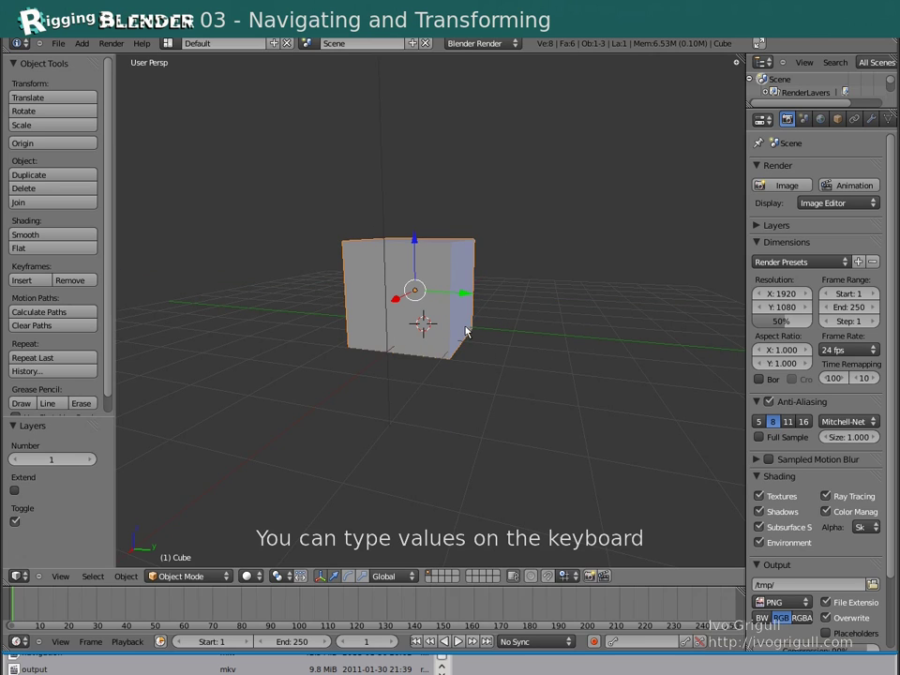
Move the cube 2.4 units along the global X axis and shift it freely by about 0.24, -0.54, -0.27
key(g)
text(x)
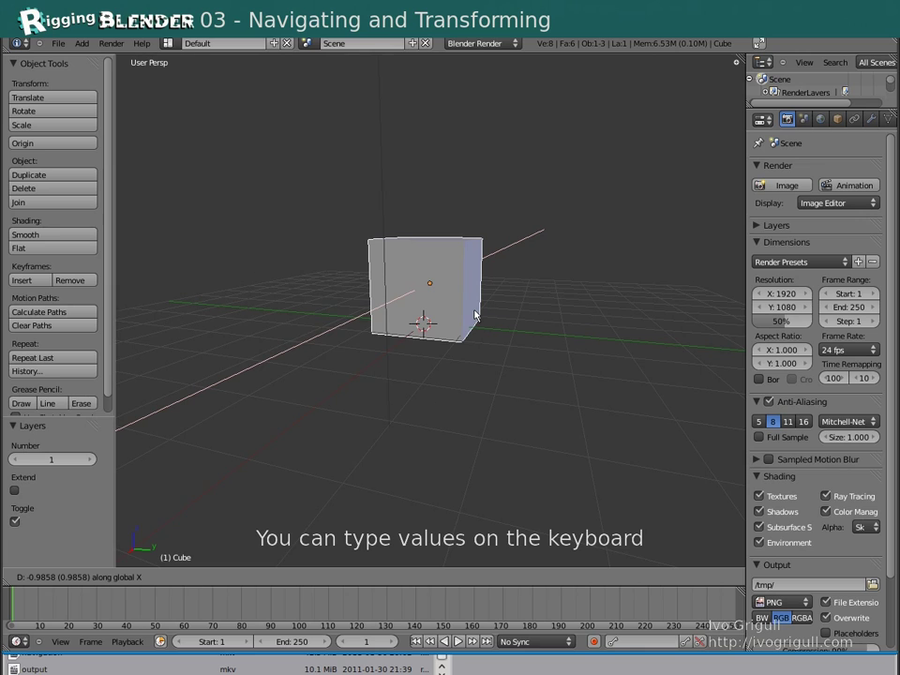
text(2.4)
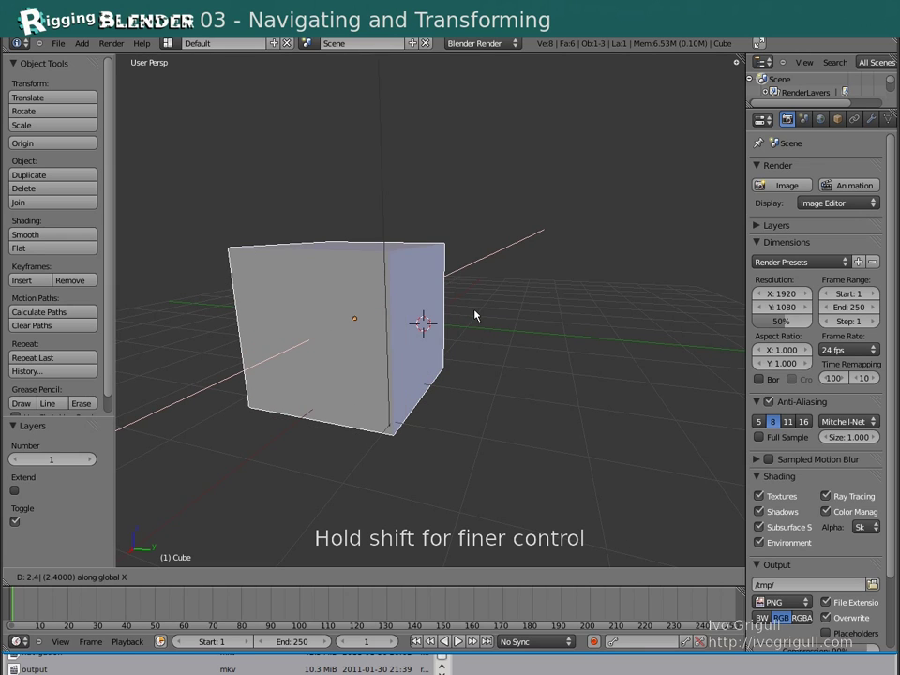
key(Return)
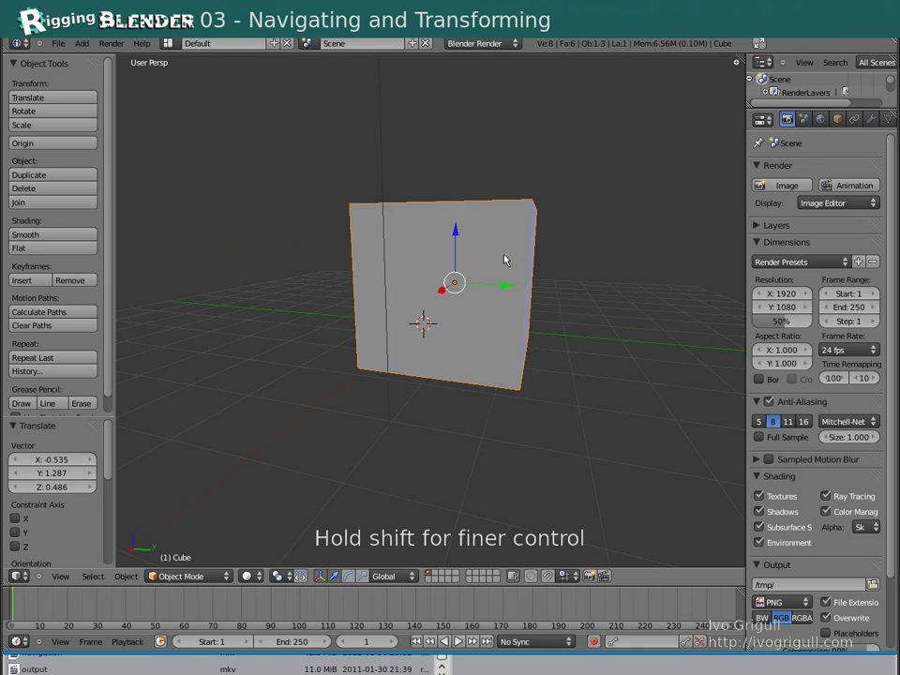
key(g)
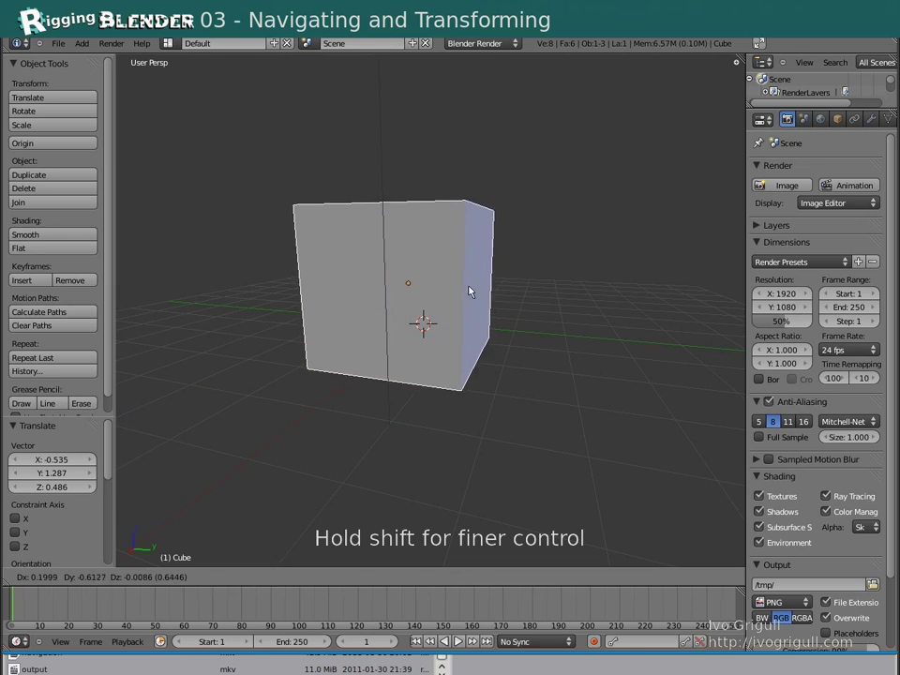
click(526, 482)
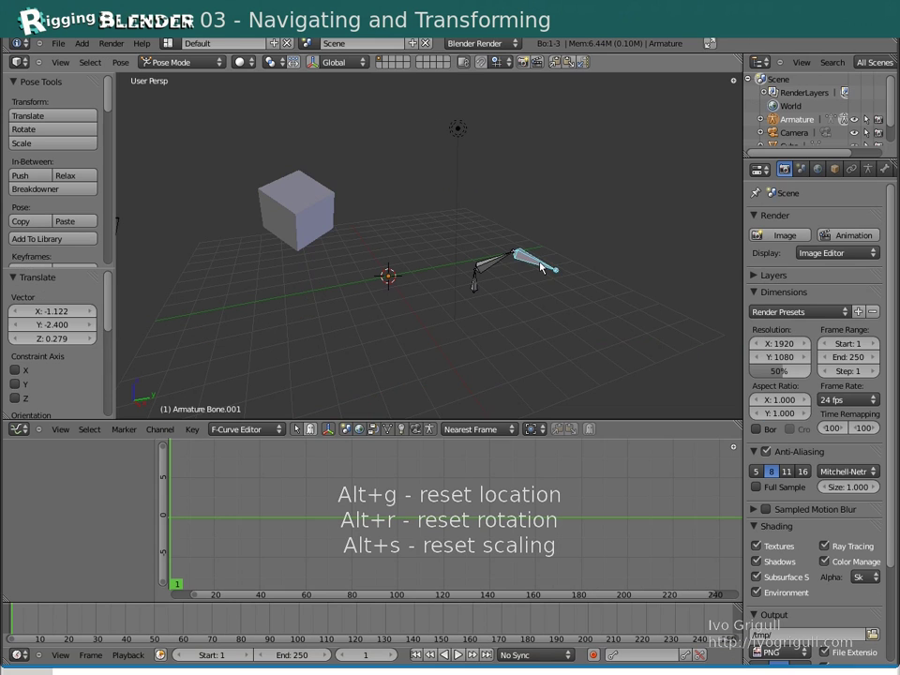
Reset the rotation of the armature's two upper bones and the location of its base bone
key(alt+r)
right_click(501, 264)
key(alt+r)
right_click(480, 286)
key(alt+g)
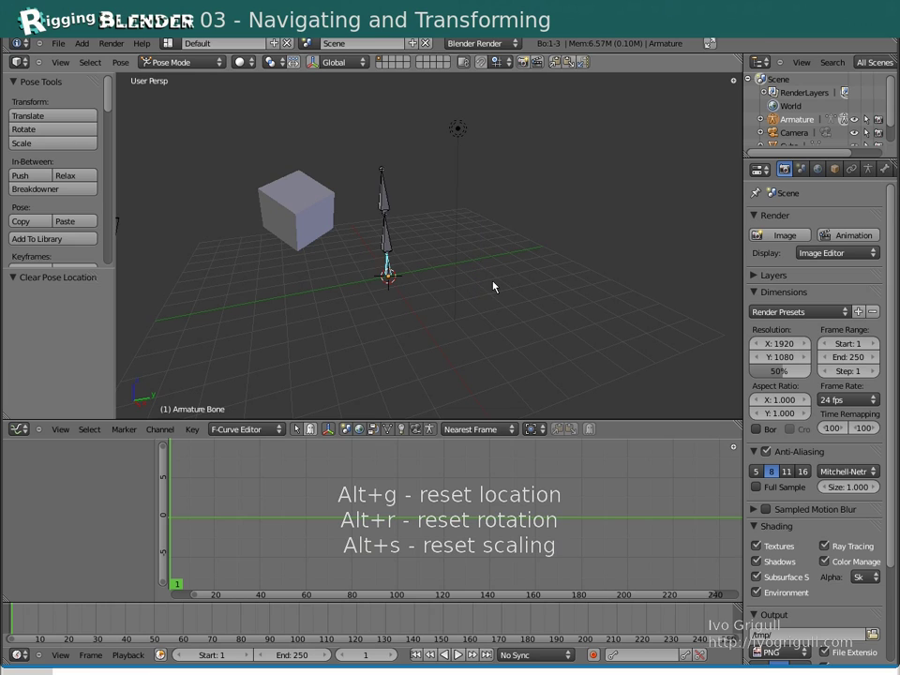
Reset the cube's rotation and location
right_click(296, 213)
key(alt+r)
key(alt+g)
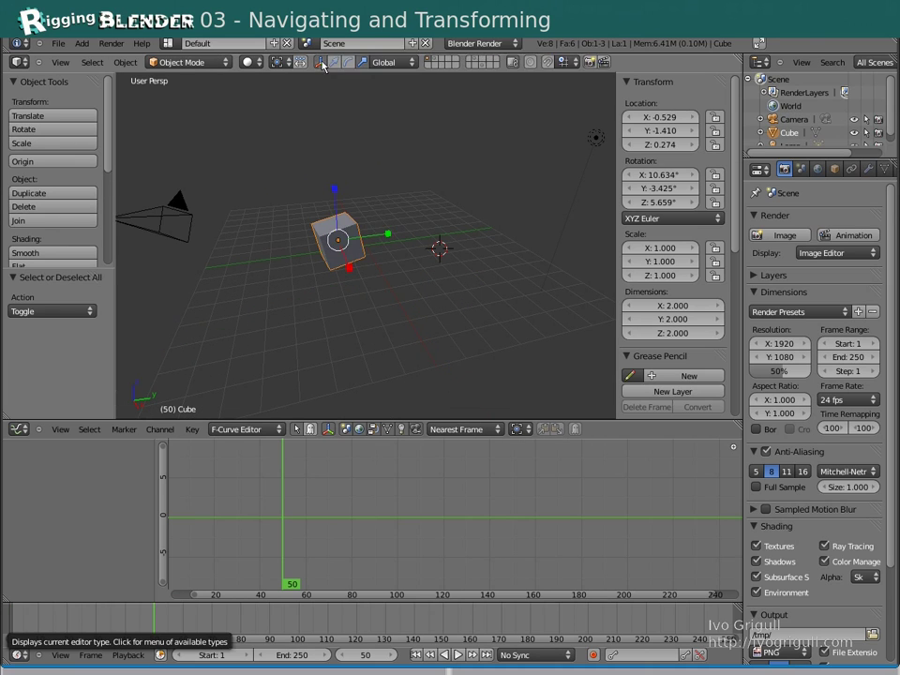
Toggle the 3D manipulator, leave it hidden in the 3D view, and bring up the choices for adding an object
key(ctrl+space)
click(348, 61)
key(ctrl+space)
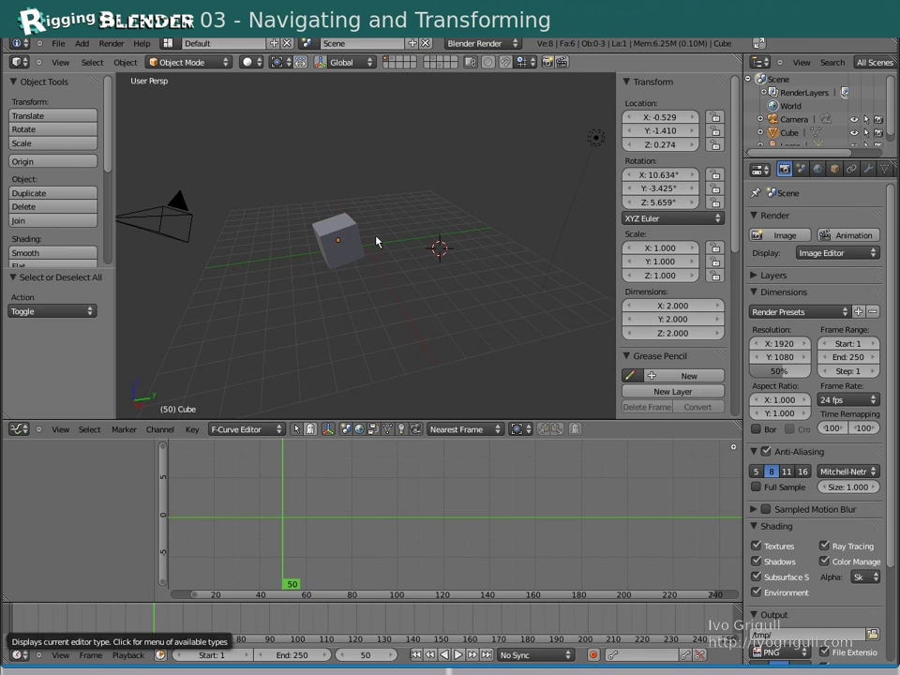
key(shift+a)
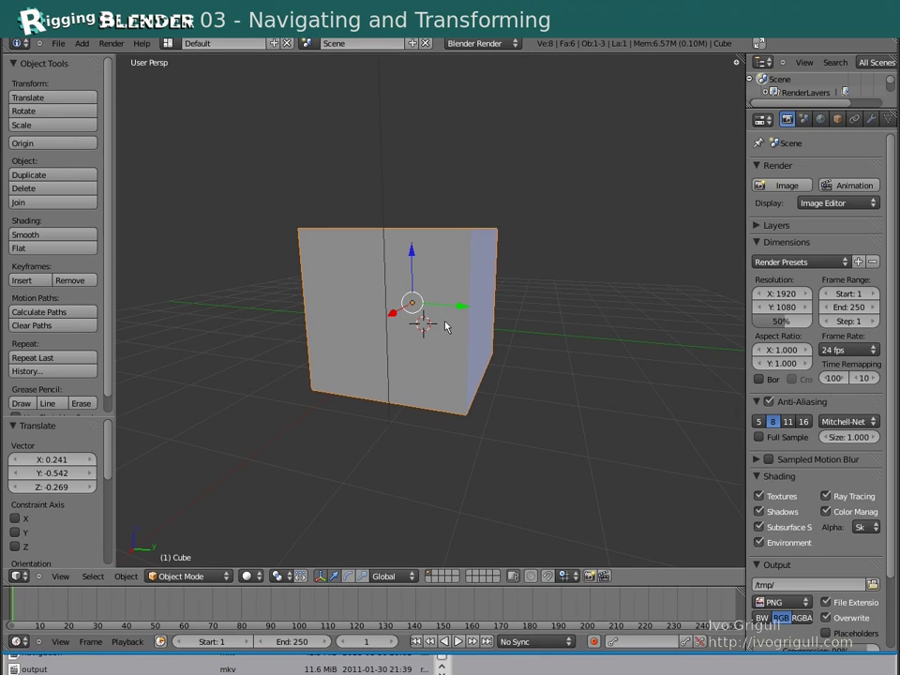
Examine the Input settings in the user preferences and close the preferences window
key(ctrl+alt+u)
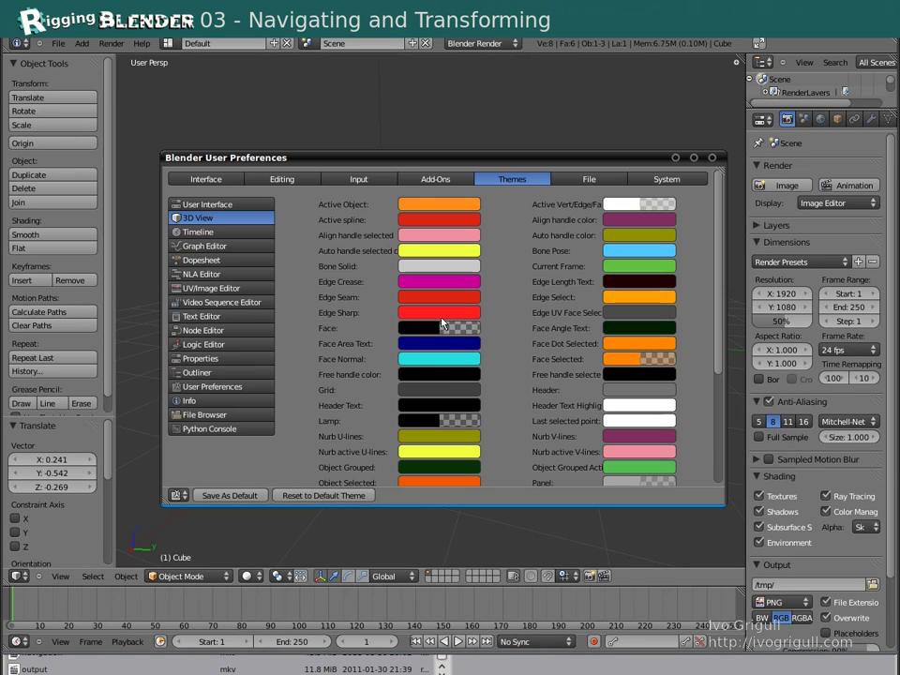
click(332, 178)
click(389, 203)
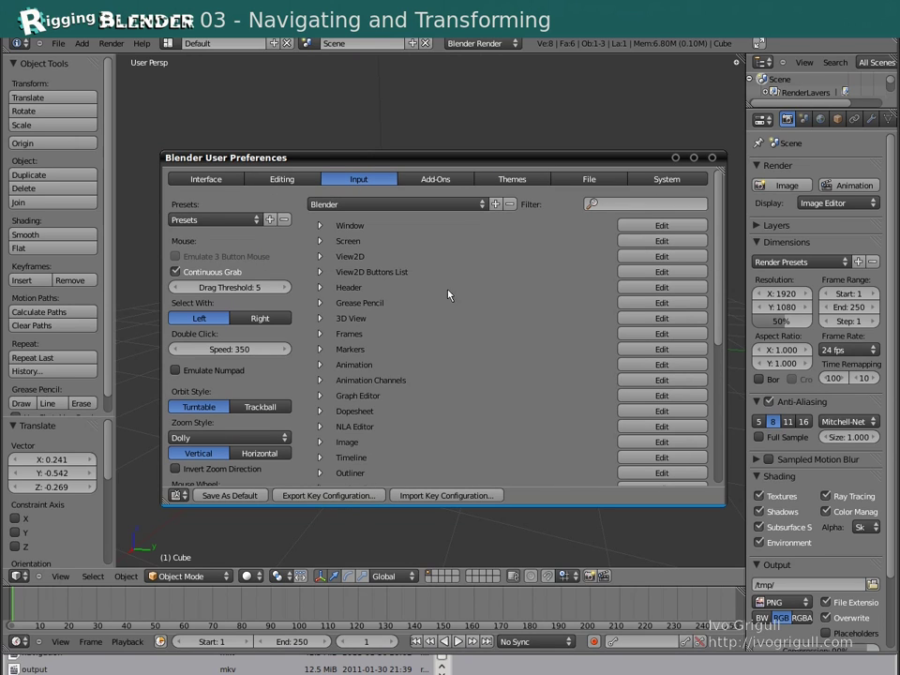
click(712, 158)
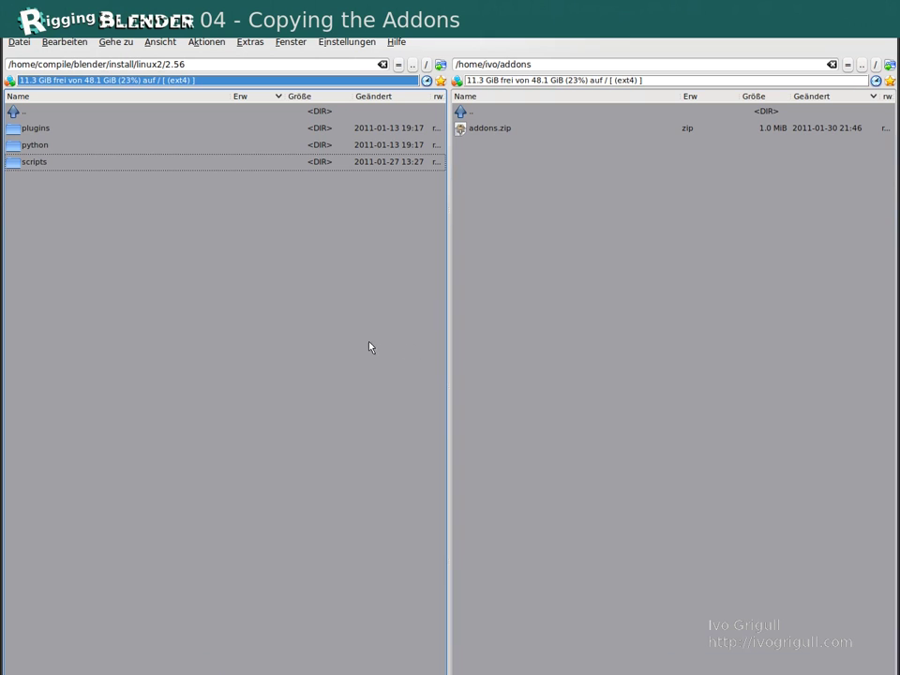
In the file manager, go up to the linux2 folder, open addons.zip and select the norman and ivo_animation_toolbox folders
key(BackSpace)
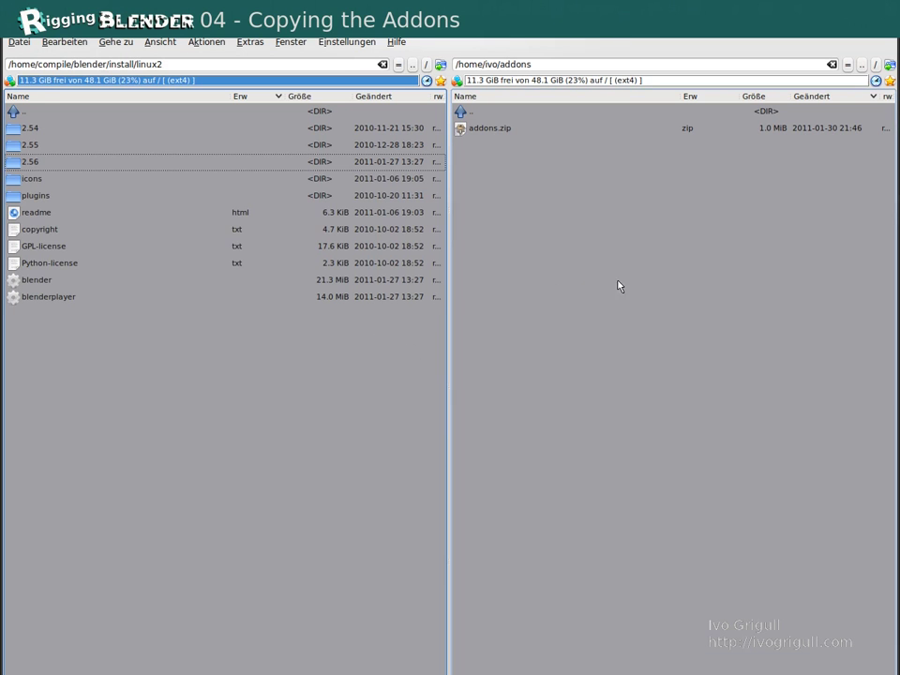
click(645, 236)
key(Return)
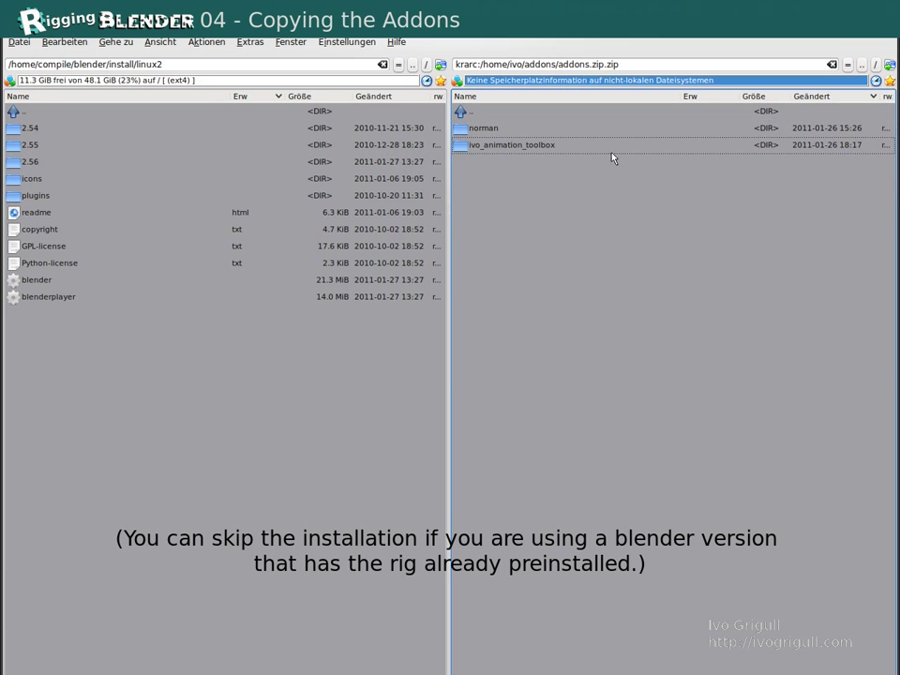
click(584, 148)
ctrl+click(576, 131)
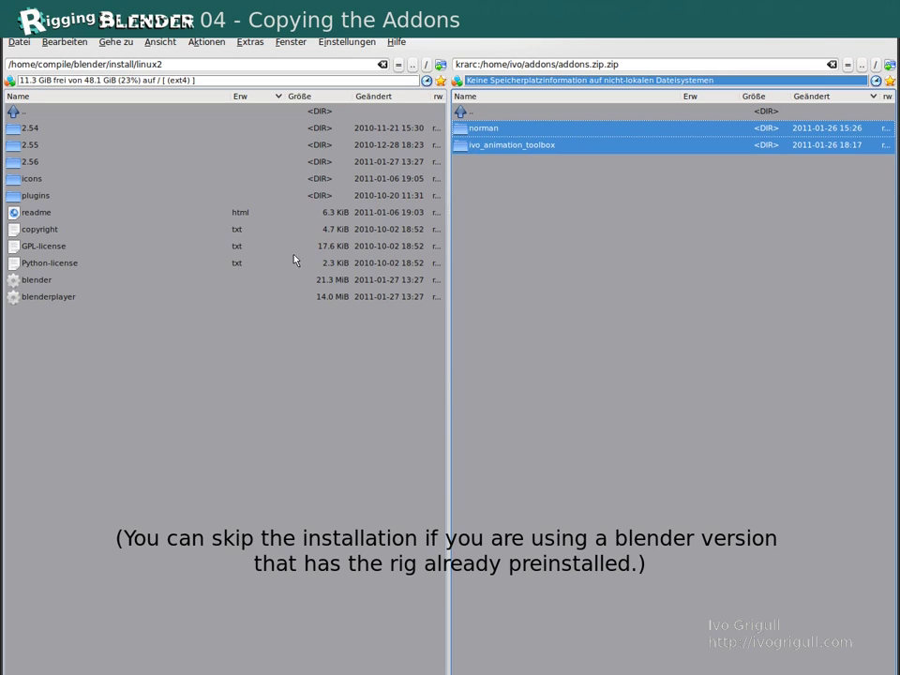
Copy the two selected add-on folders from the archive into the add-ons folder inside 2.56/scripts
click(103, 163)
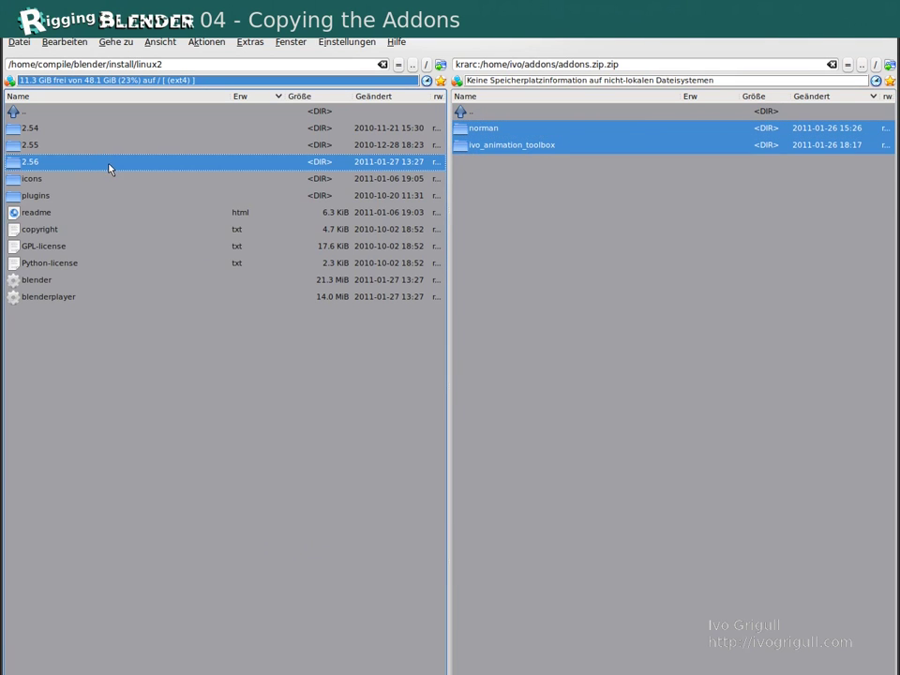
key(Return)
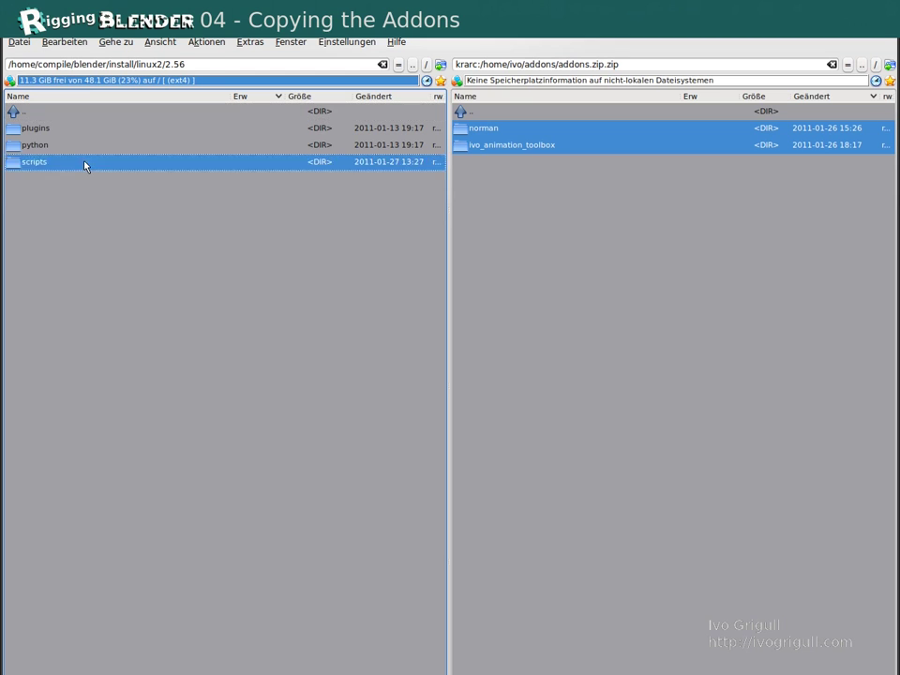
double_click(84, 164)
double_click(84, 129)
click(556, 205)
key(F5)
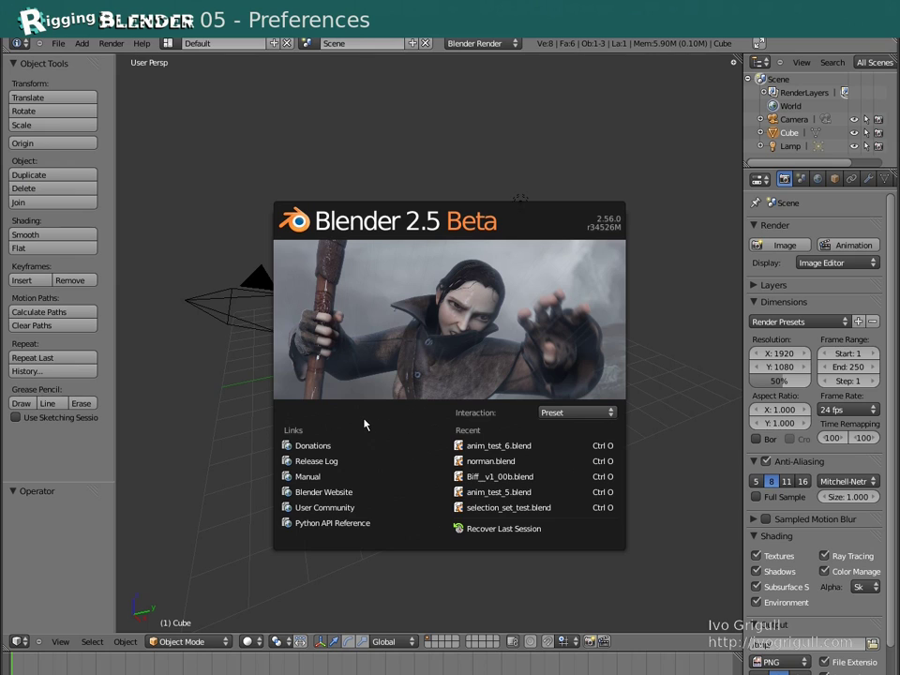
Switch to Blender, dismiss the splash screen and delete the default cube
click(462, 286)
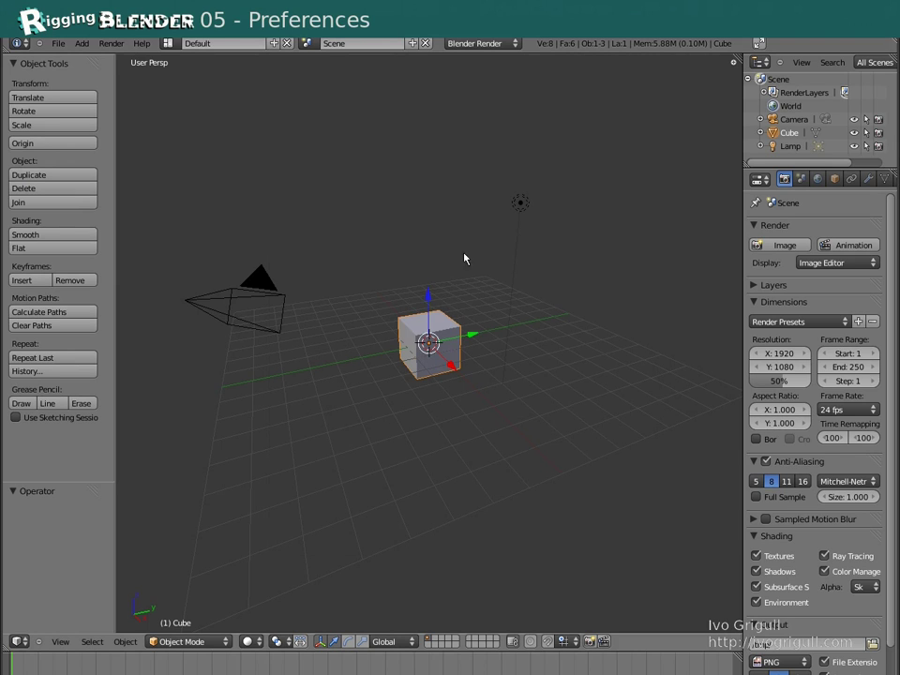
key(Delete)
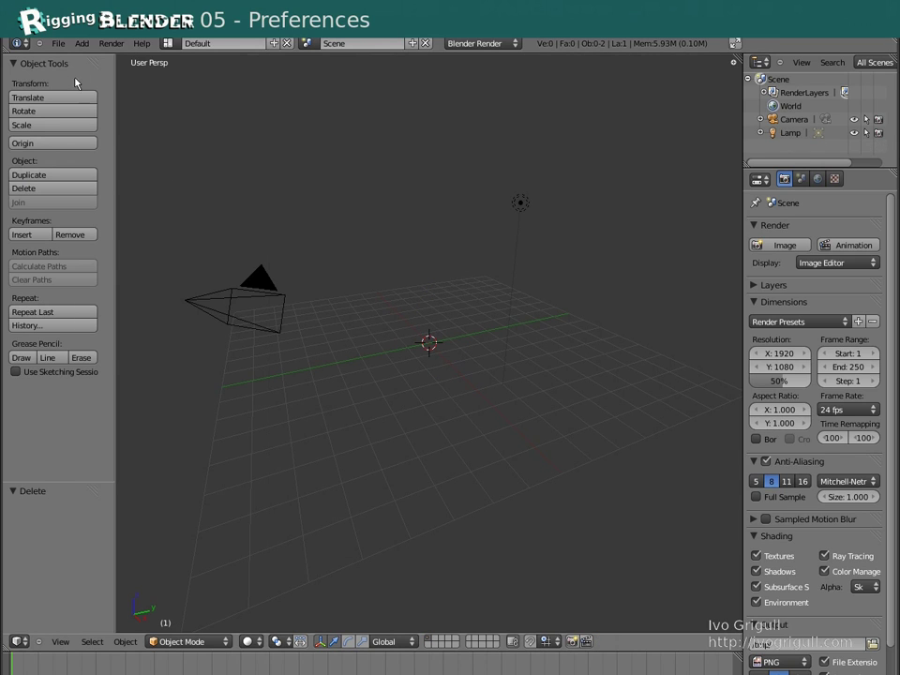
Enable the Ivo Animation toolbox and Norman Rig Addon from the Animation add-ons in the user preferences
click(58, 43)
click(111, 180)
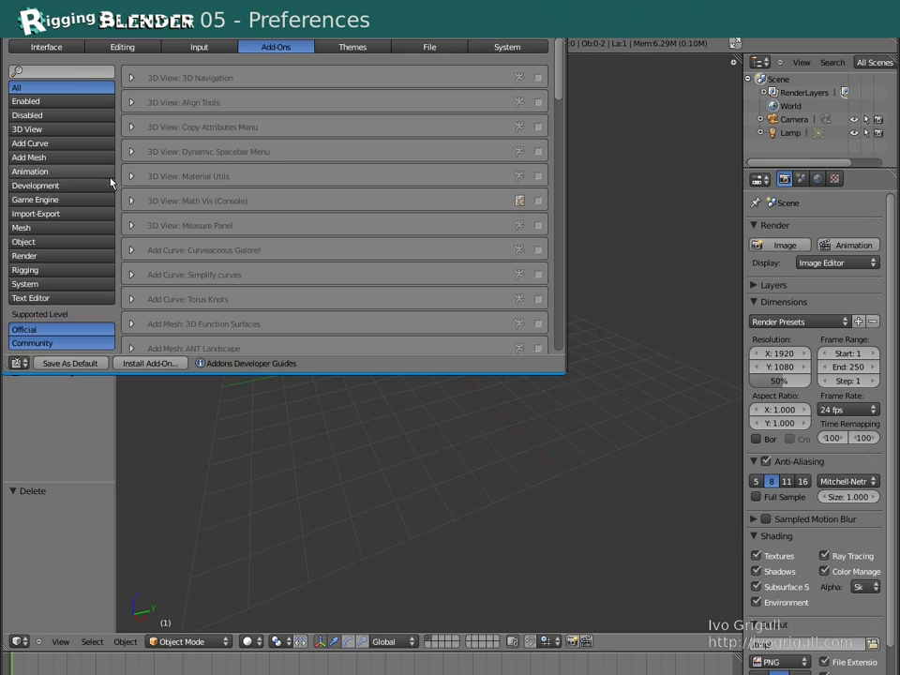
drag(169, 29, 306, 132)
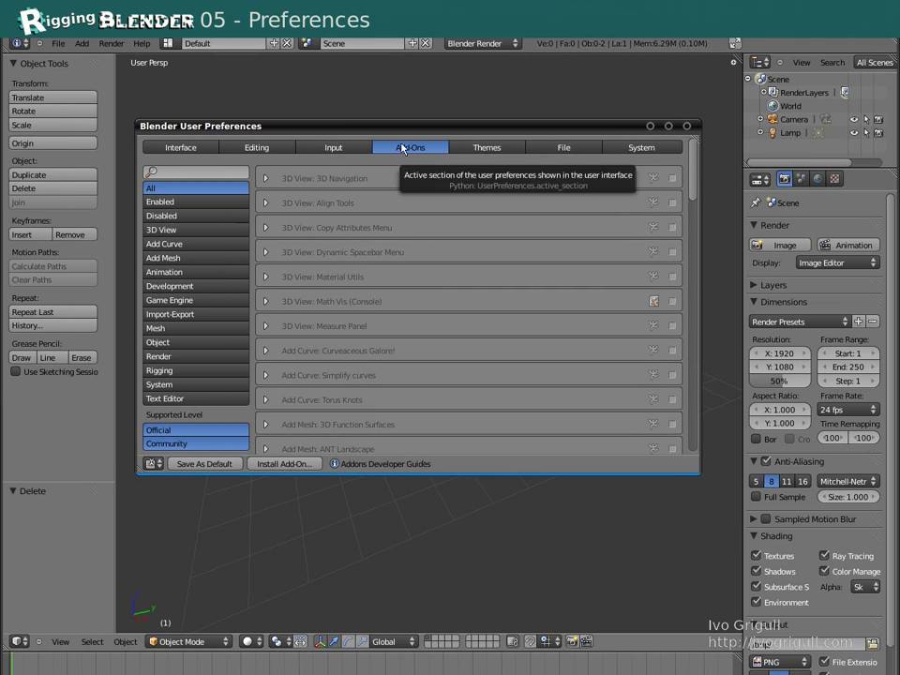
click(168, 272)
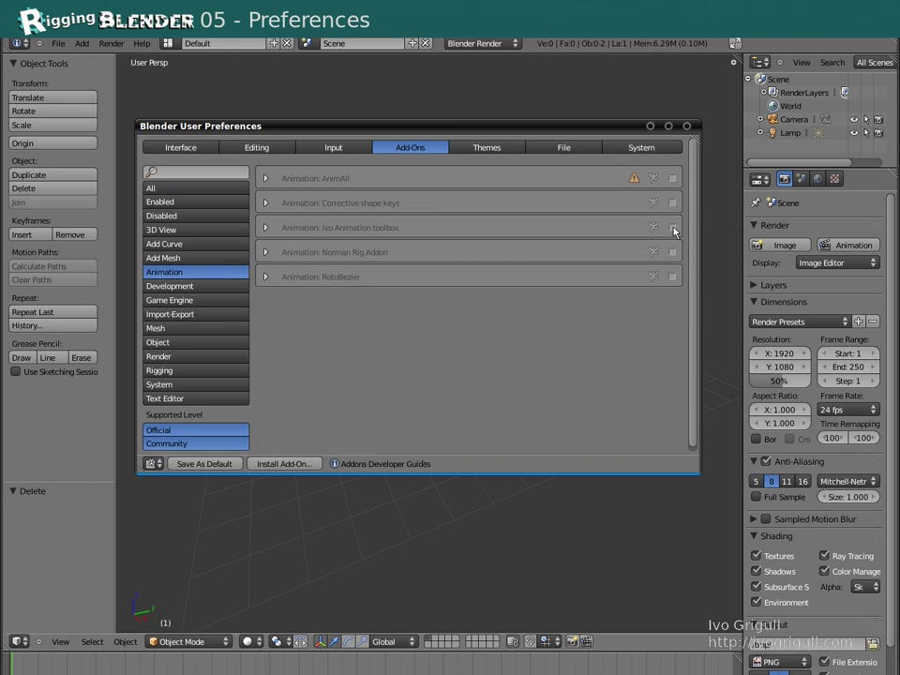
click(672, 227)
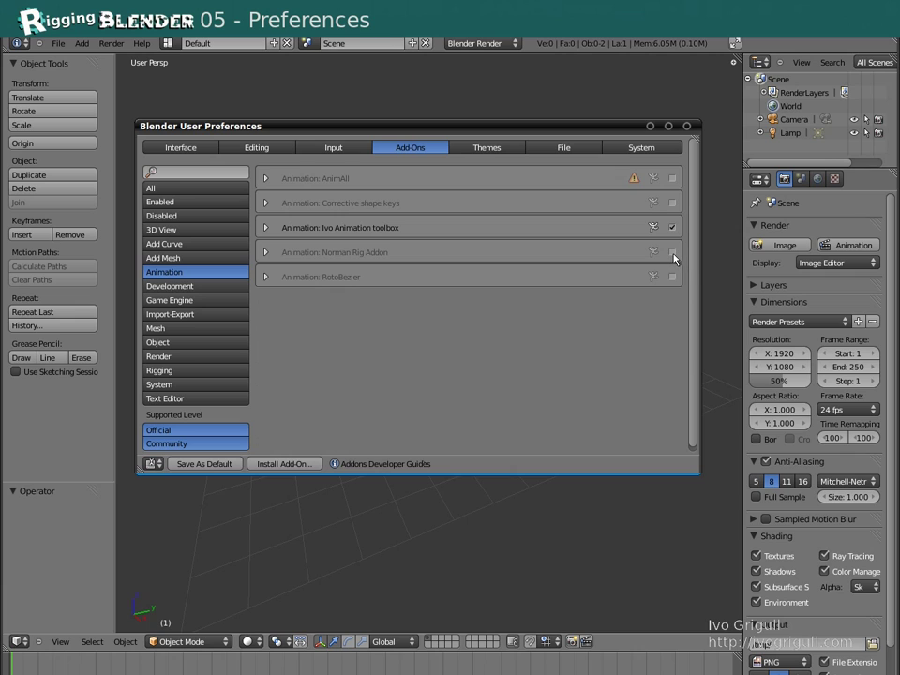
click(671, 253)
Enable Visual Keying, Only Insert Needed, Only Insert Available and Release confirms in the Editing preferences, and choose the default F-curve interpolation
click(274, 151)
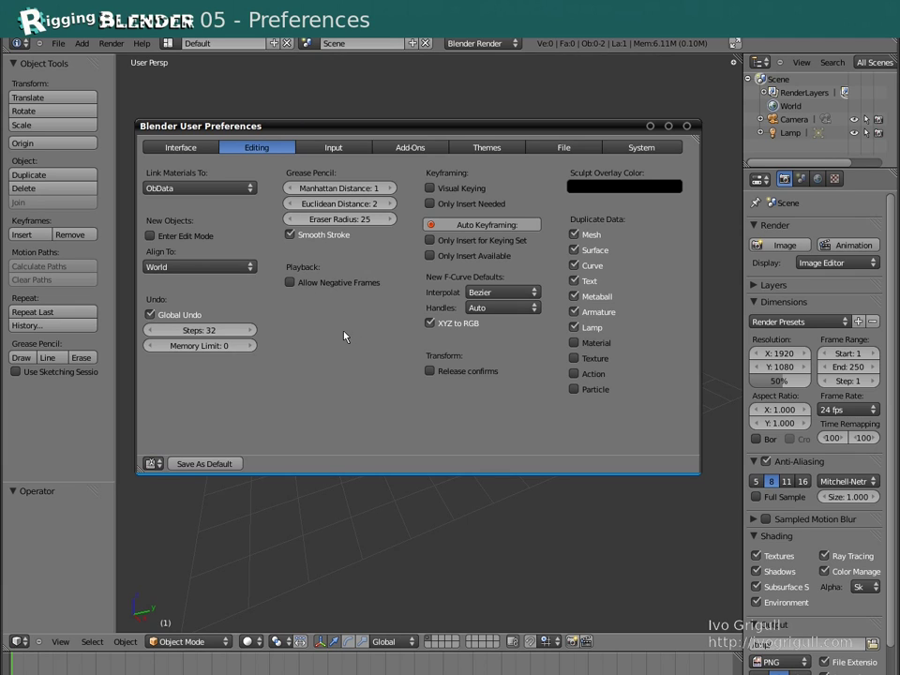
click(504, 206)
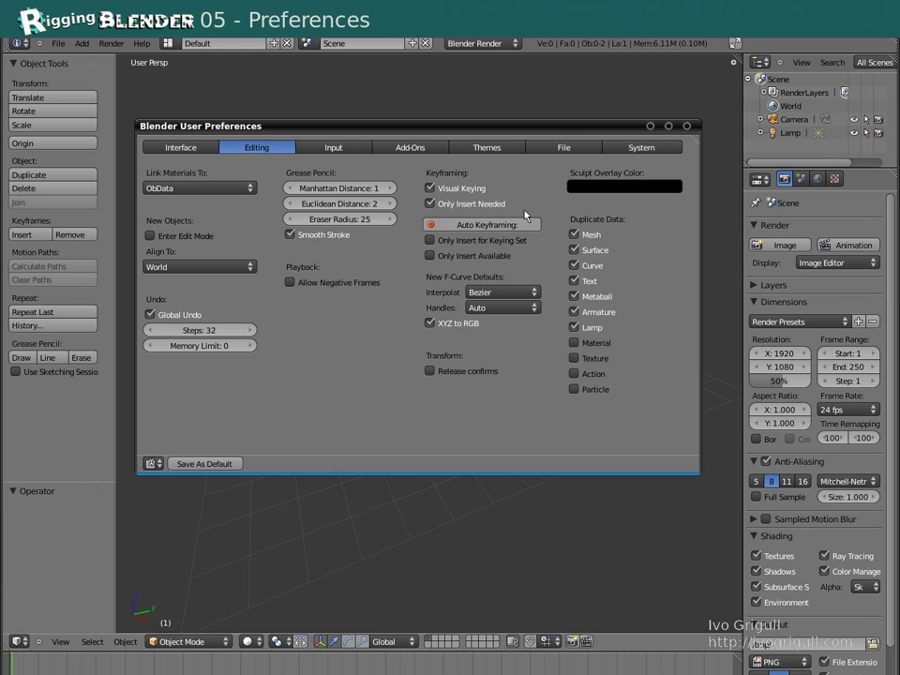
click(446, 260)
click(431, 371)
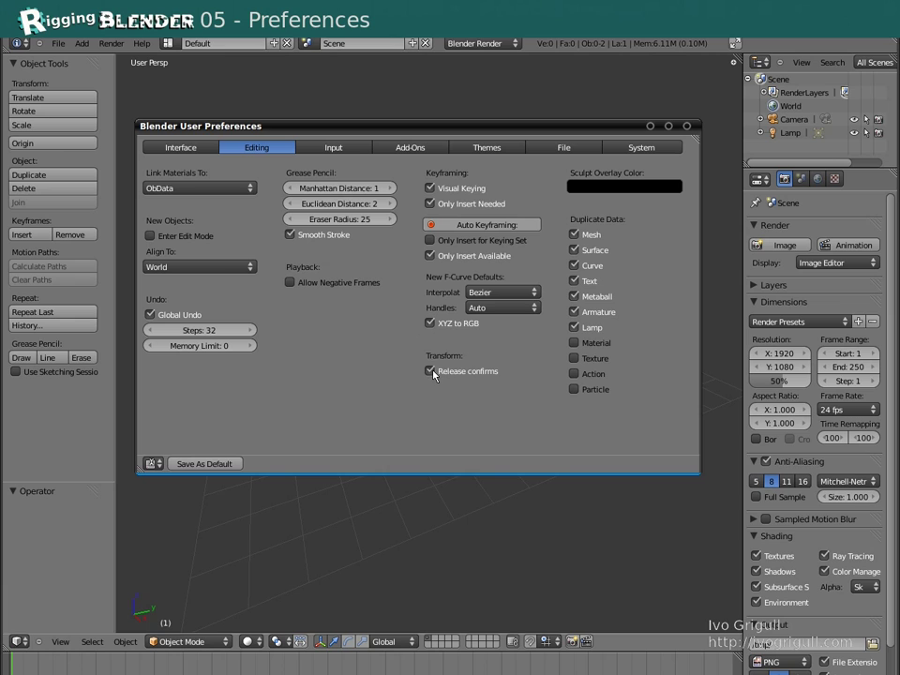
click(506, 292)
click(505, 279)
In the Input preferences, set selection to the Left mouse button and the orbit style to Turntable
click(330, 150)
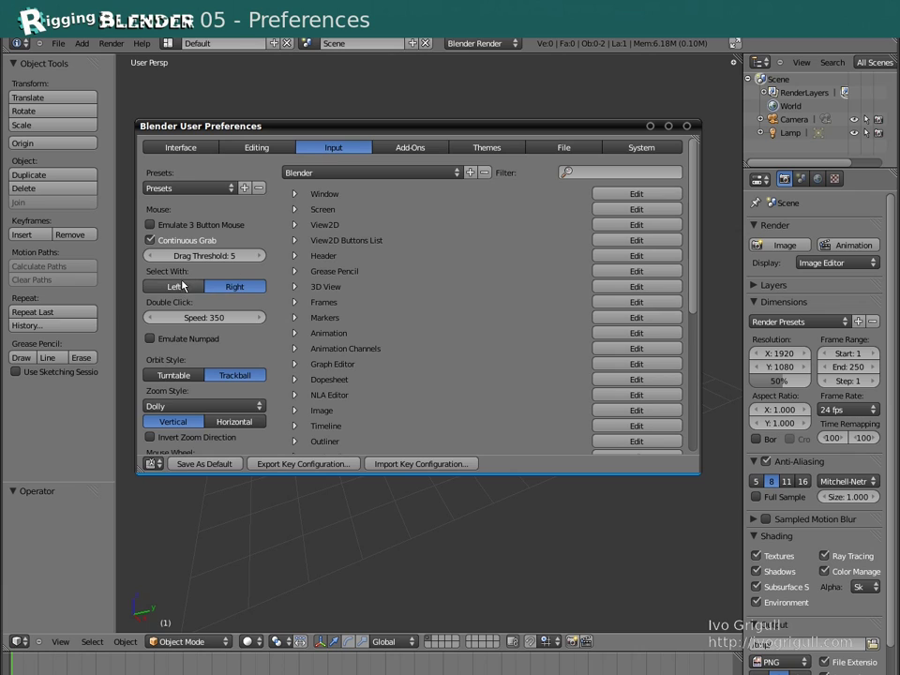
click(175, 287)
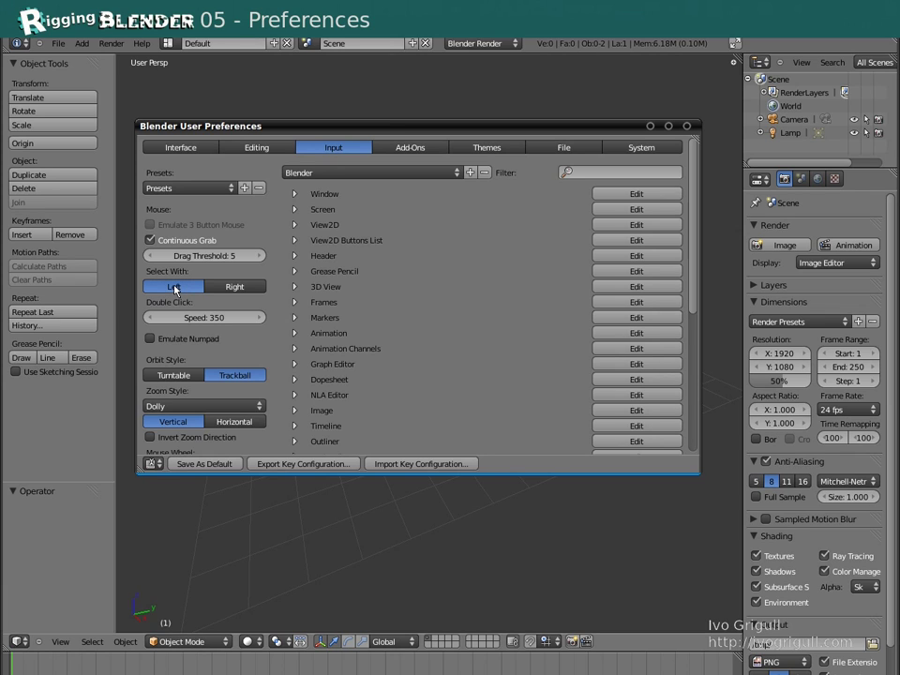
click(188, 376)
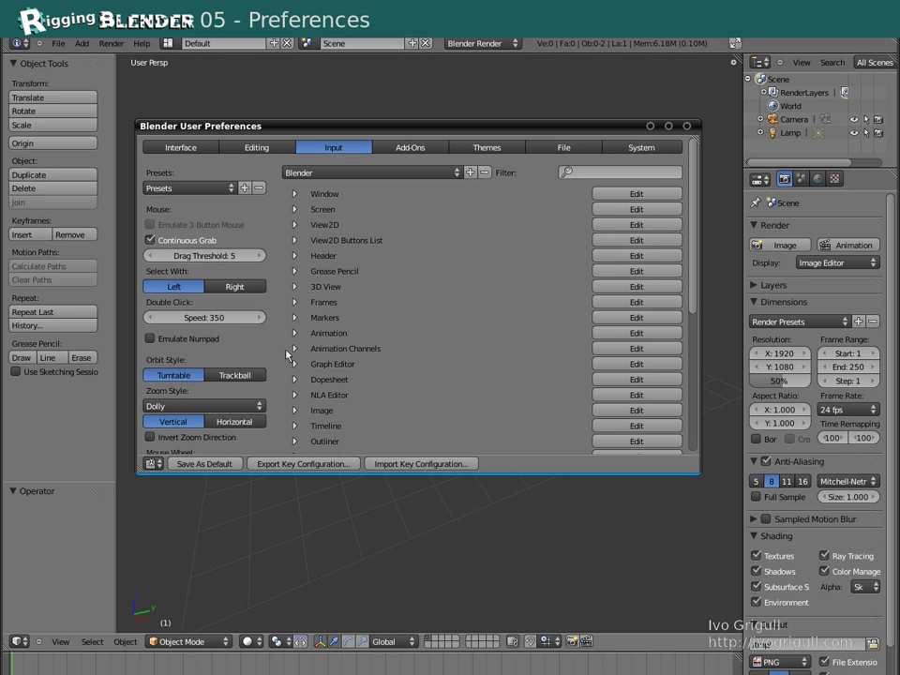
Choose Blender 2.4 as the animation player in the File preferences and save the preferences as default
click(578, 152)
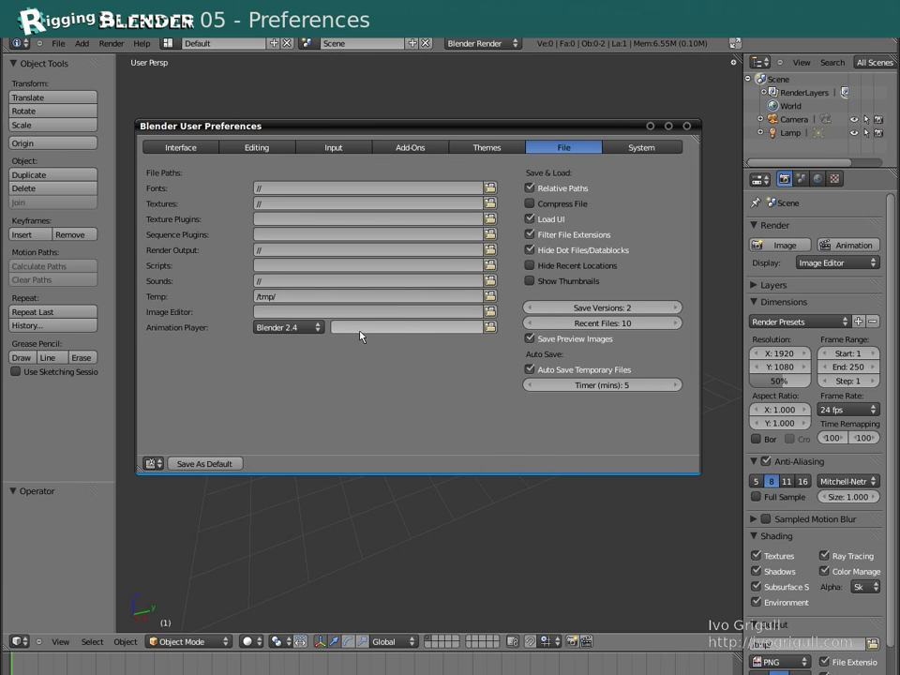
click(315, 328)
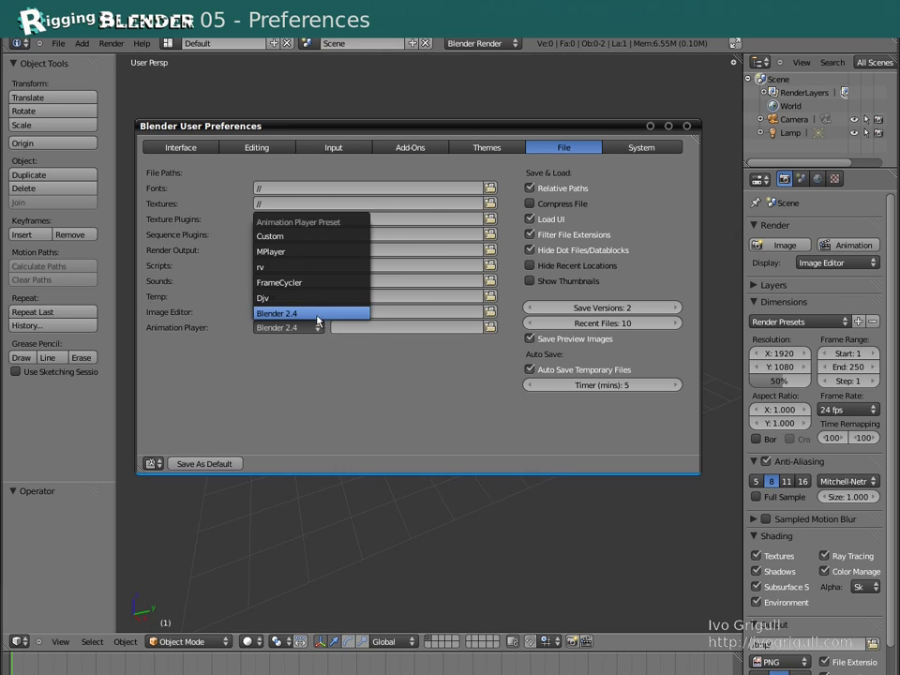
click(317, 313)
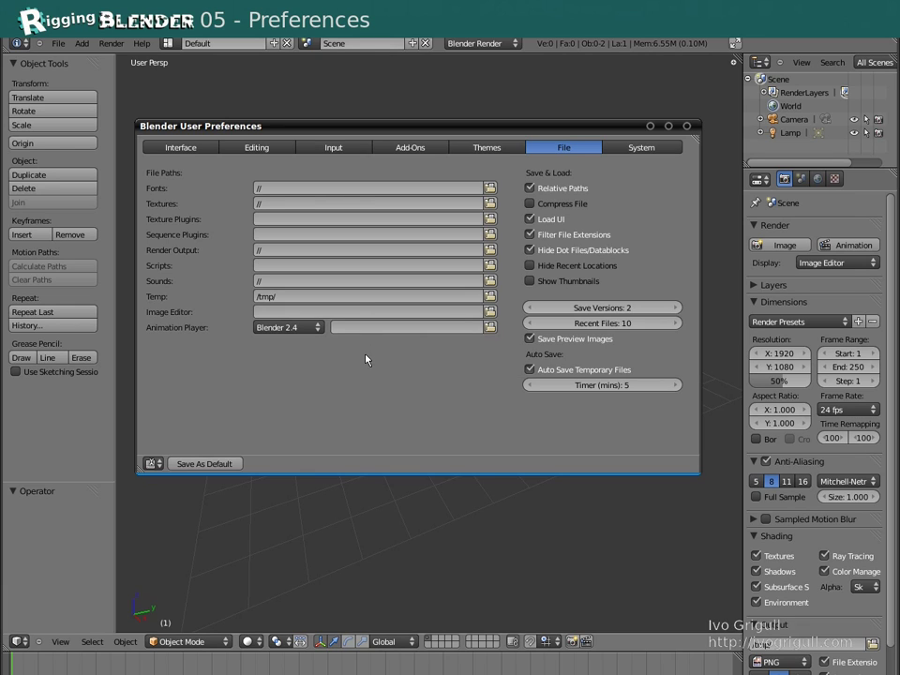
click(216, 466)
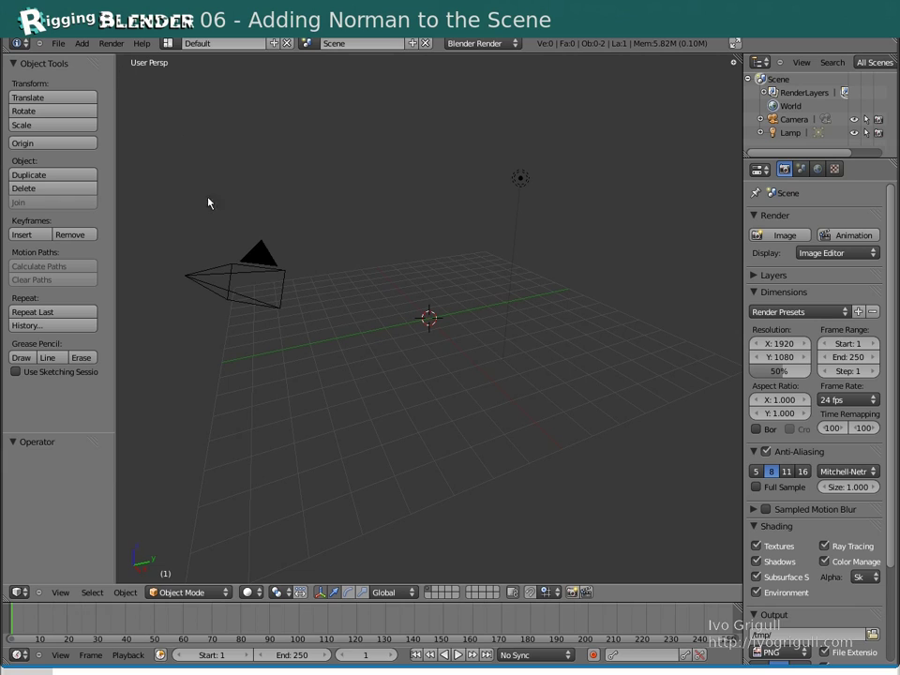
Add the Norman rig to the scene and frame the whole character from the front
click(81, 44)
mouse_move(112, 244)
click(178, 243)
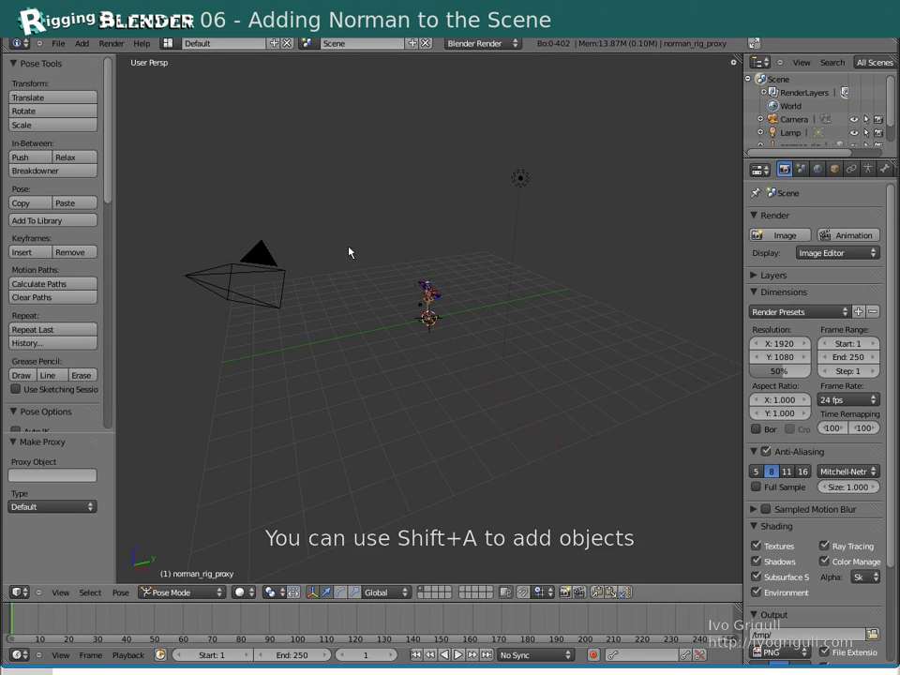
middle_drag(348, 247, 425, 221)
scroll(406, 299, up, 6)
middle_drag(479, 221, 451, 277)
scroll(468, 247, up, 1)
scroll(467, 251, up, 3)
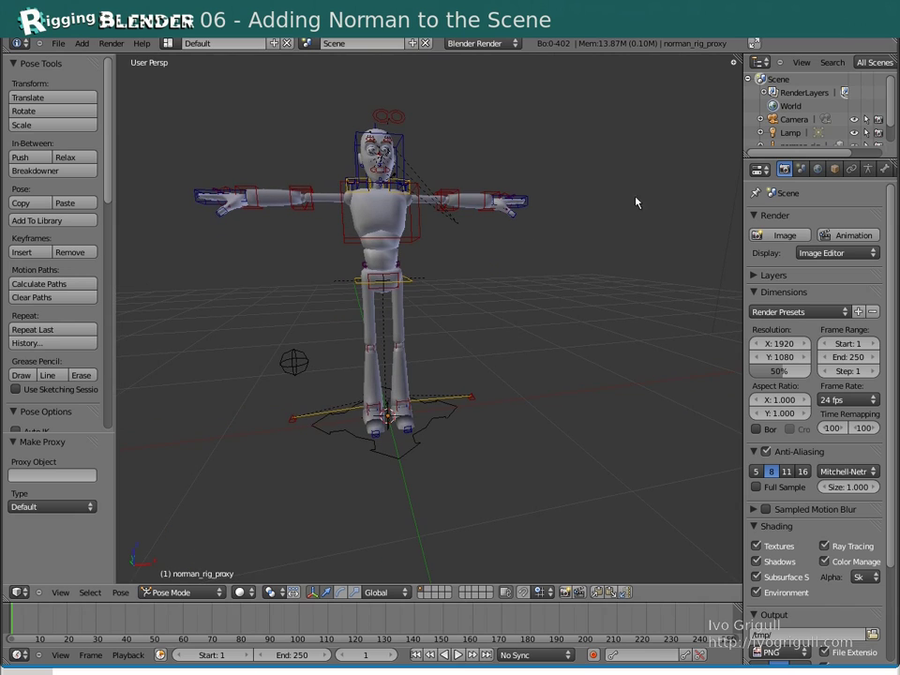
Enlarge the Outliner and select norman_rig, followed by norman_rig_proxy
drag(781, 156, 781, 232)
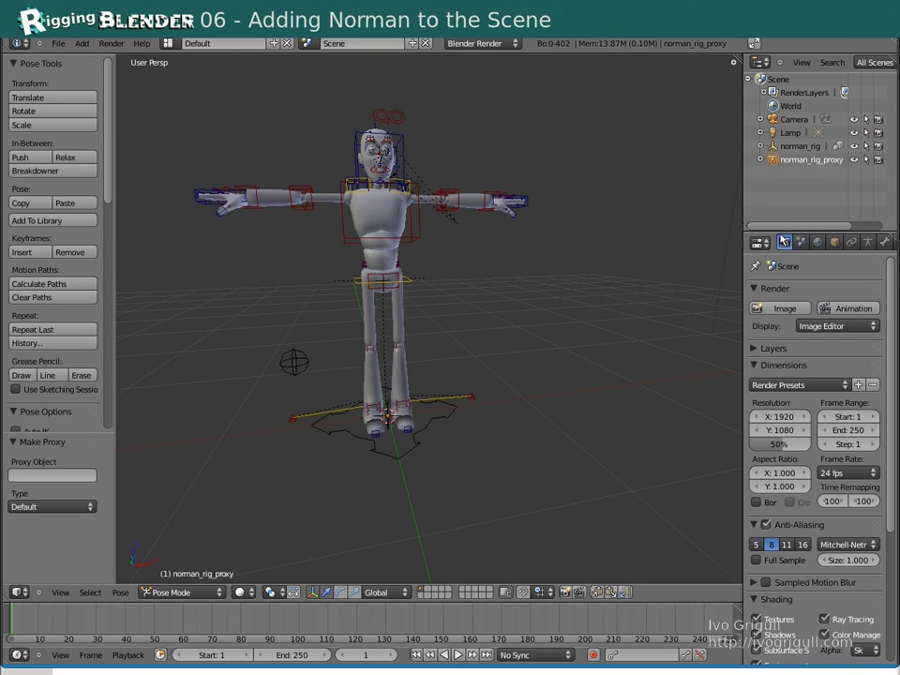
click(801, 148)
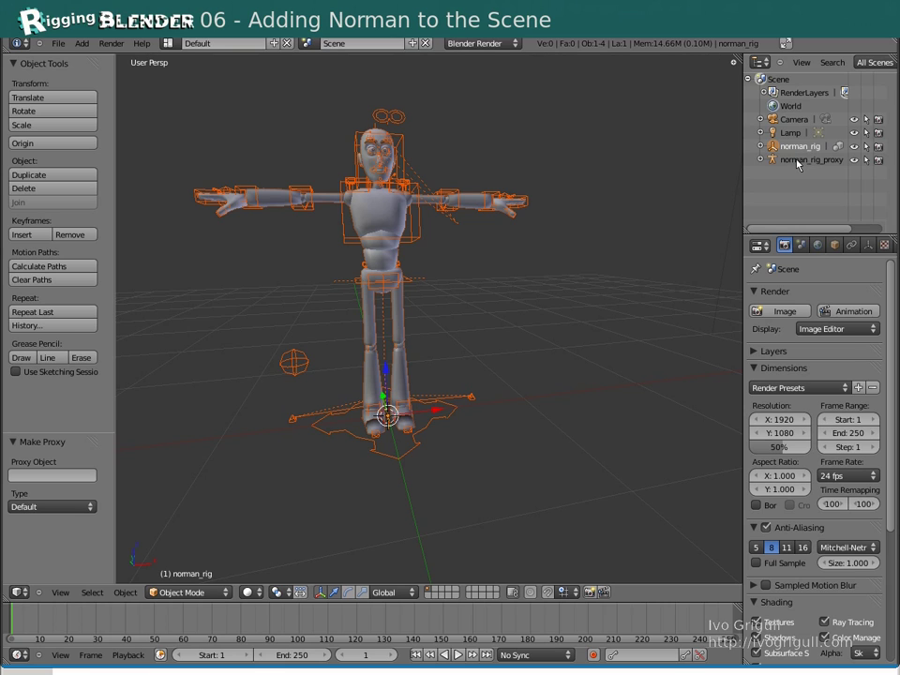
click(801, 161)
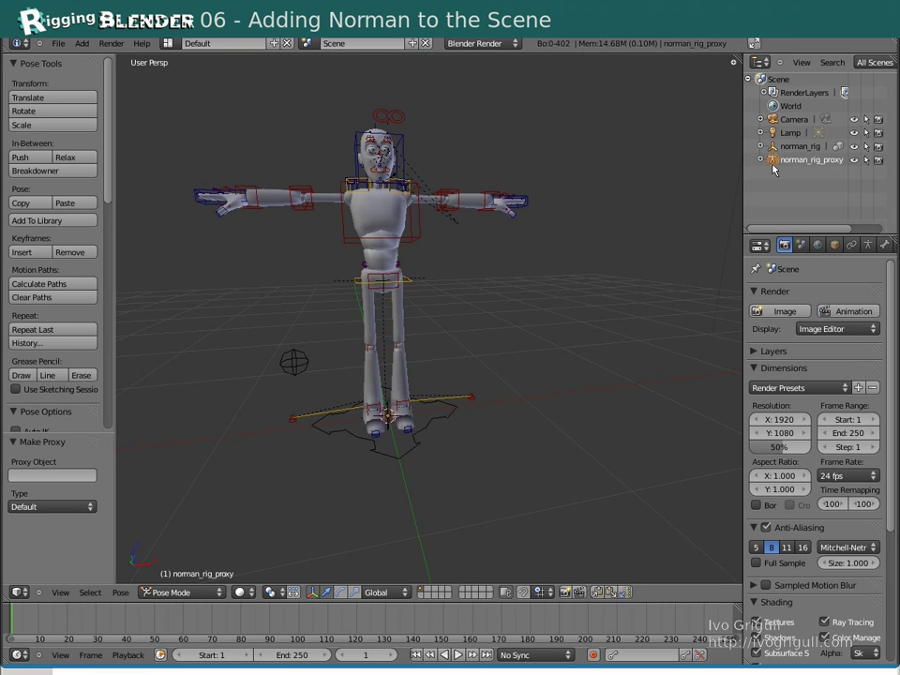
Switch norman_rig_proxy to Object Mode and back to Pose Mode
click(187, 592)
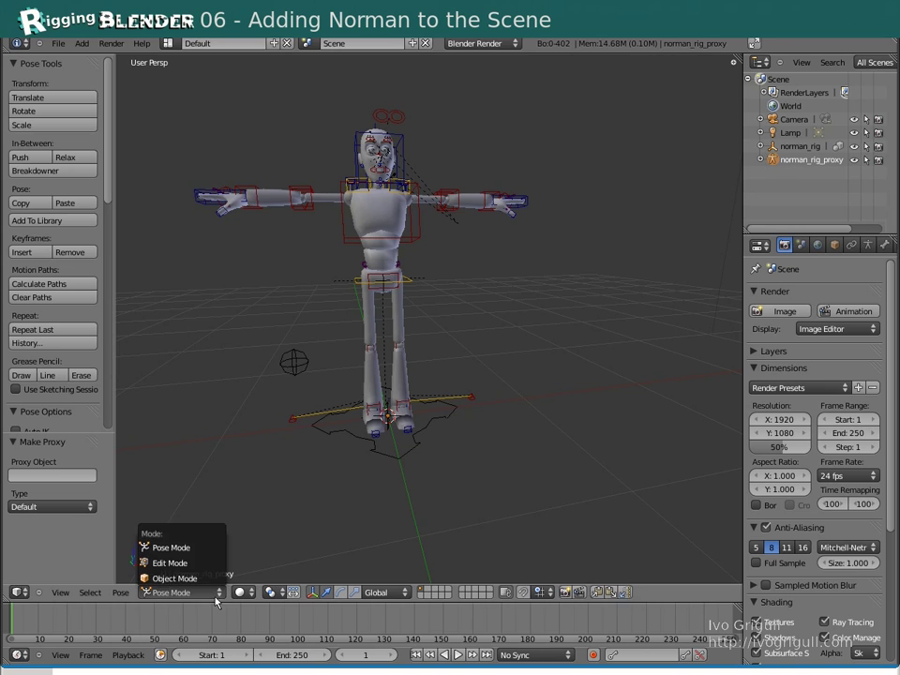
click(215, 582)
click(212, 592)
click(208, 577)
click(208, 593)
click(207, 547)
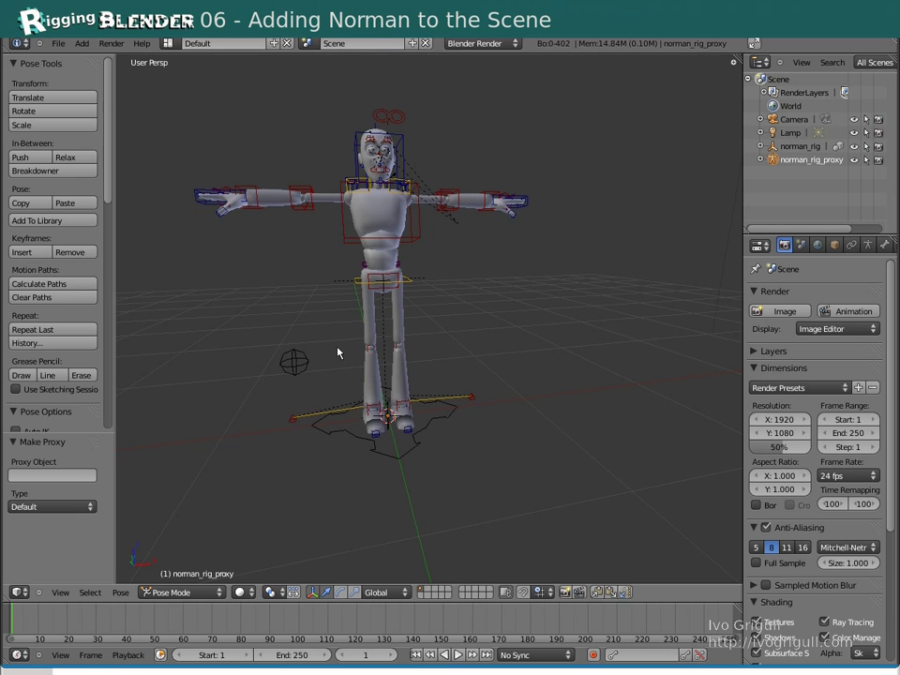
Lower Norman's left arm by moving the IK_wrist_L control about -0.30, -0.12, -0.46
mouse_move(351, 331)
middle_down()
mouse_move(357, 341)
mouse_move(367, 331)
middle_up()
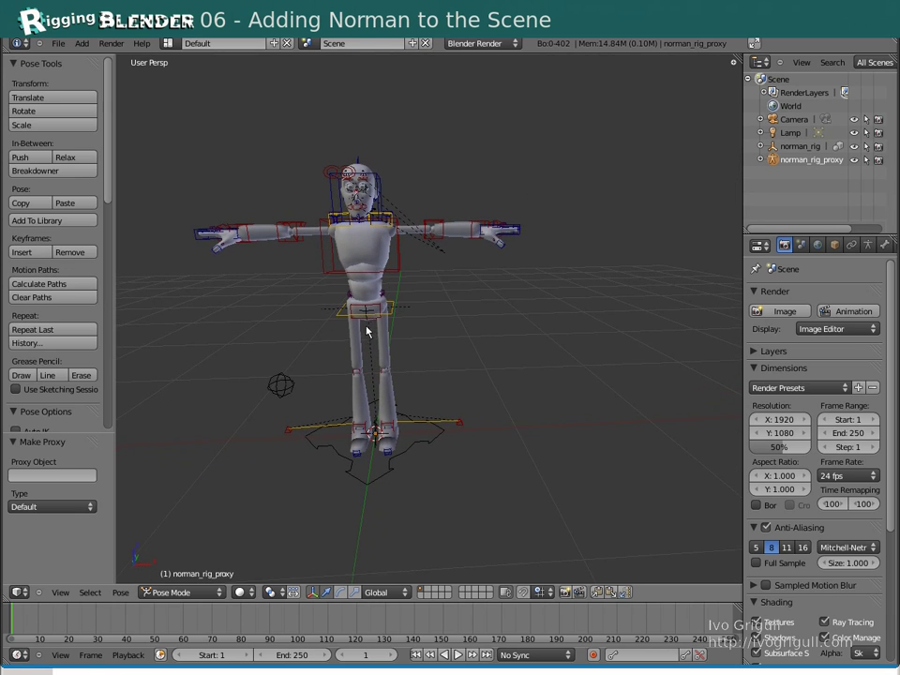
right_click(480, 225)
key(g)
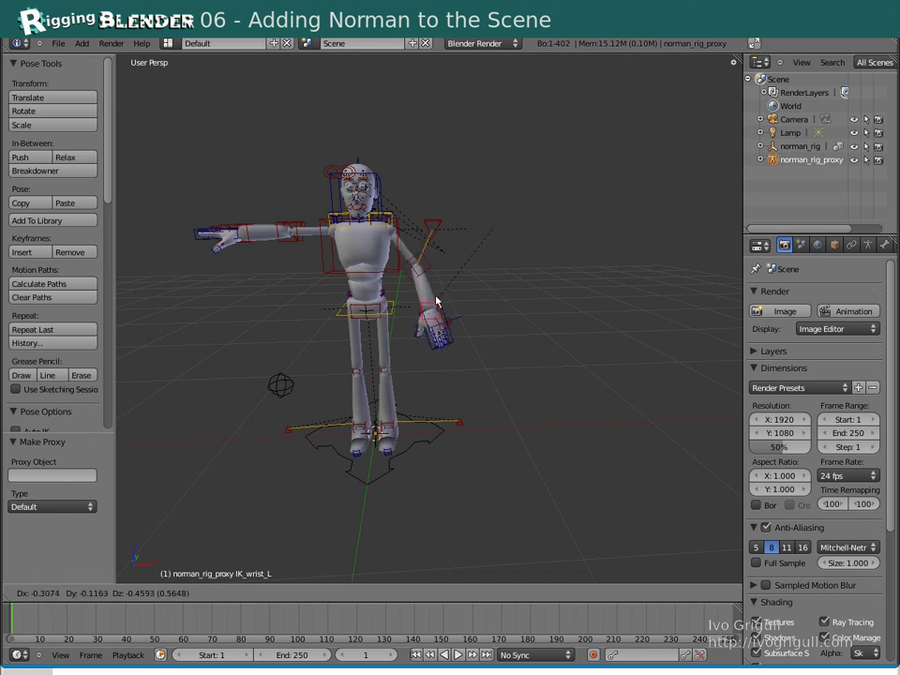
click(394, 267)
Lower Norman's right arm by moving the IK_wrist_R control about 0.28, -0.14, -0.44
right_click(242, 223)
key(g)
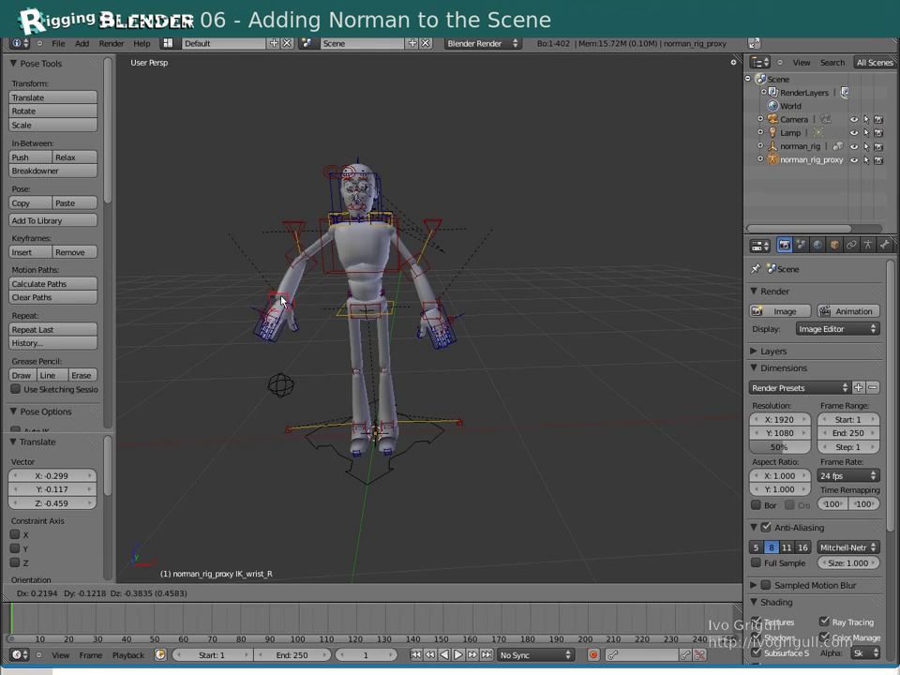
click(313, 282)
Tilt Norman's head with bdy_head and move the bdy_chest control about -0.04, 0.03, 0.08
right_click(337, 204)
key(r)
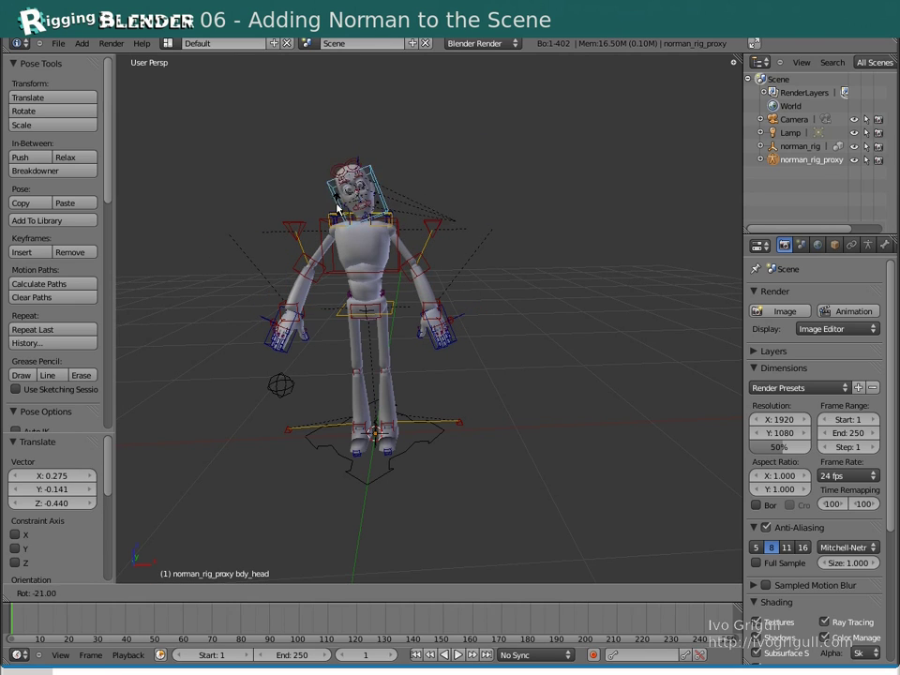
click(337, 210)
right_click(345, 273)
key(g)
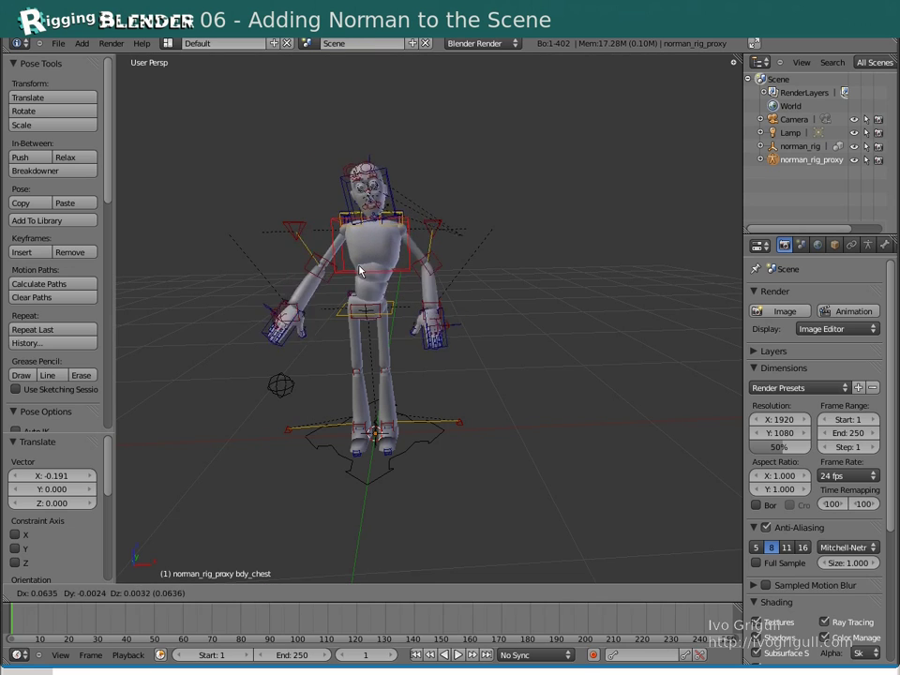
click(371, 267)
mouse_move(371, 267)
middle_down()
mouse_move(381, 257)
mouse_move(375, 263)
middle_up()
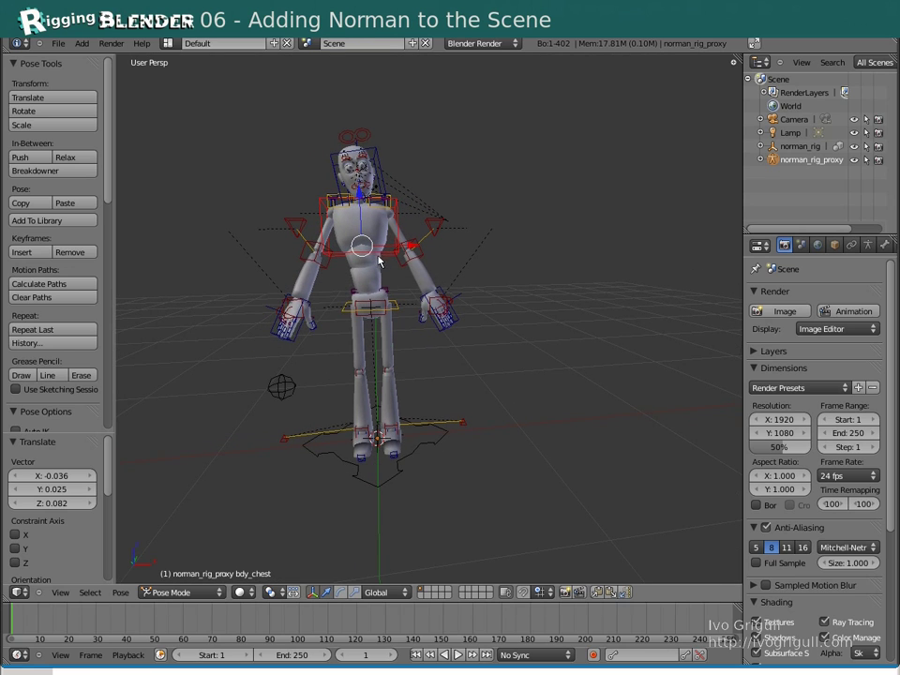
Split off a Graph Editor below the 3D view and flip the headers of both editors to the upper edge
drag(4, 594, 14, 412)
click(17, 591)
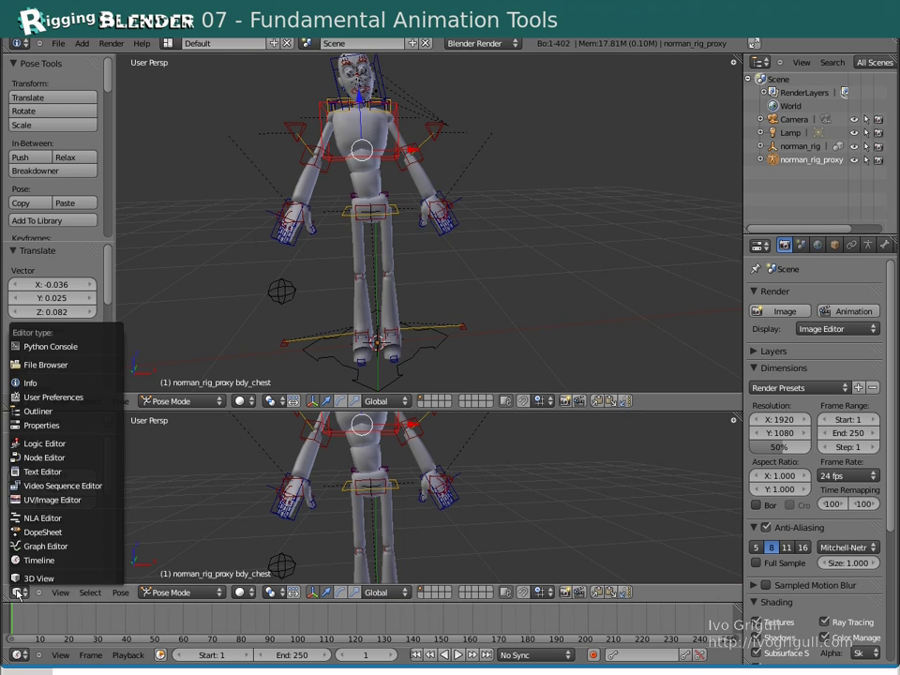
click(36, 547)
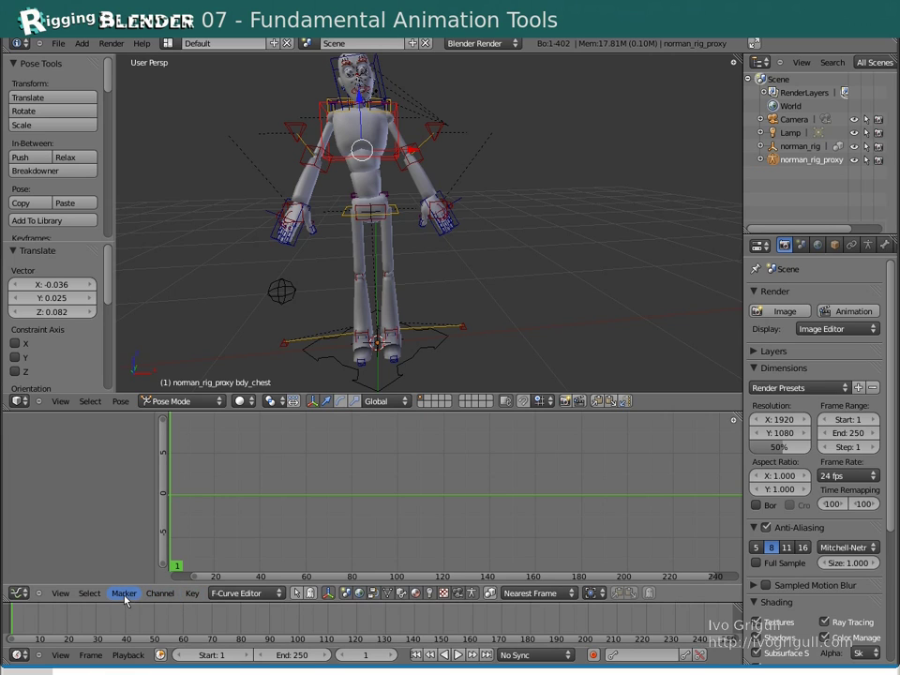
key(F5)
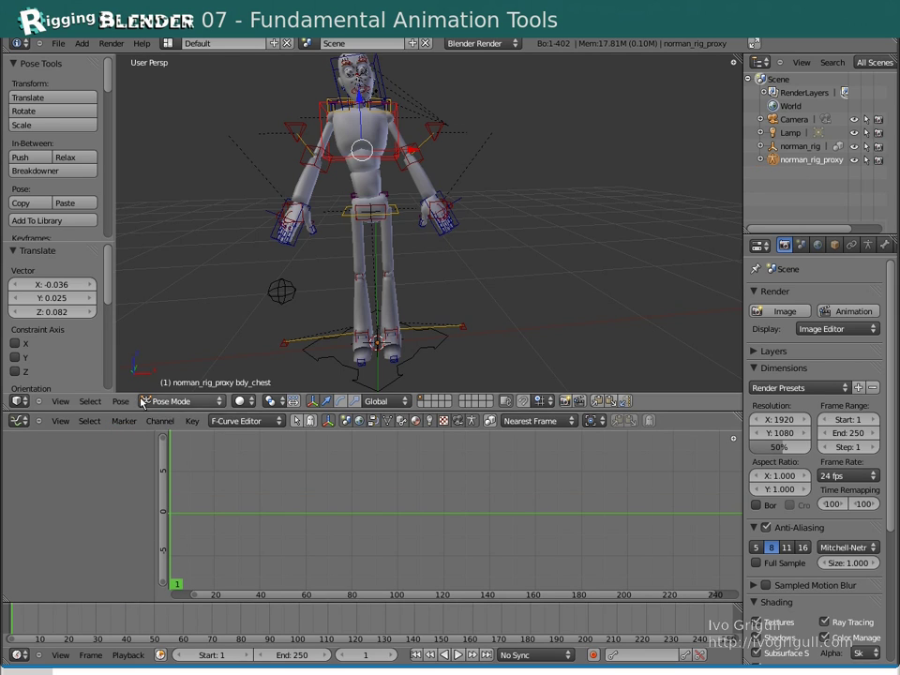
key(F5)
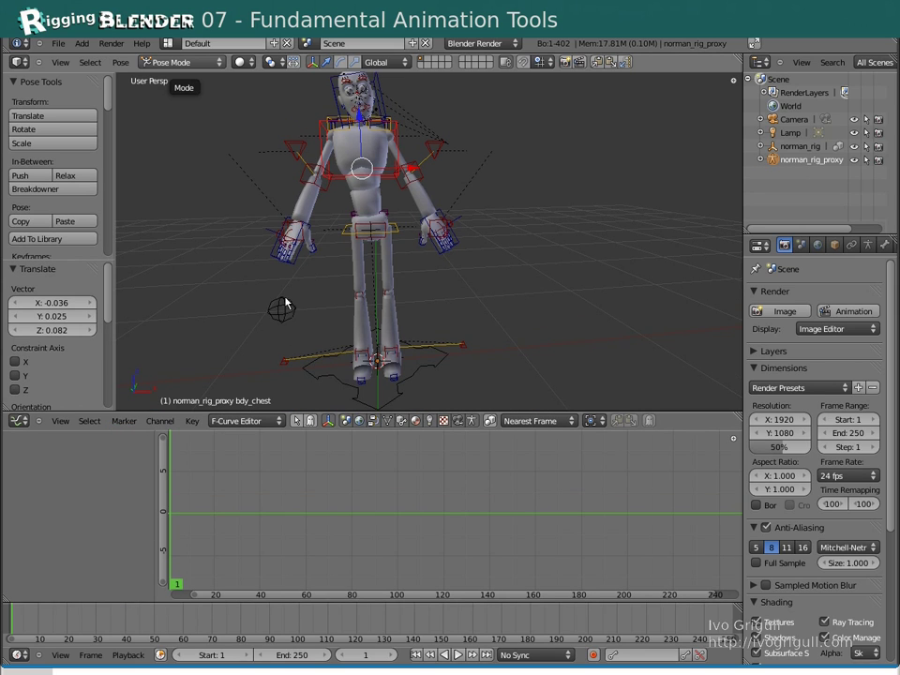
Lower the bdy_hip control about -0.01, -0.05, -0.23 and keyframe the whole rig at frame 1 with norman_ALL
right_click(401, 230)
key(g)
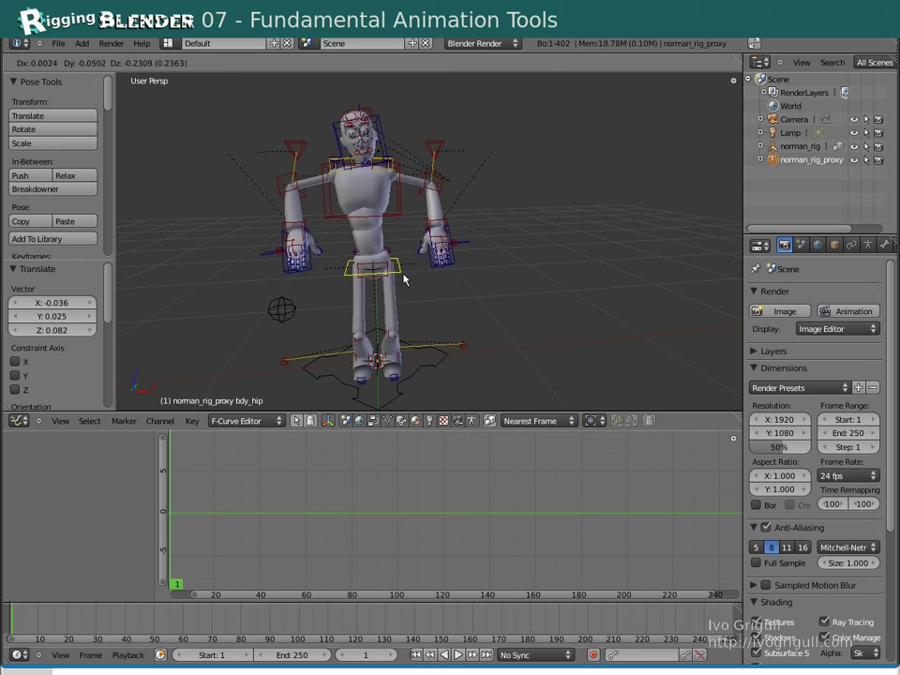
click(440, 258)
key(i)
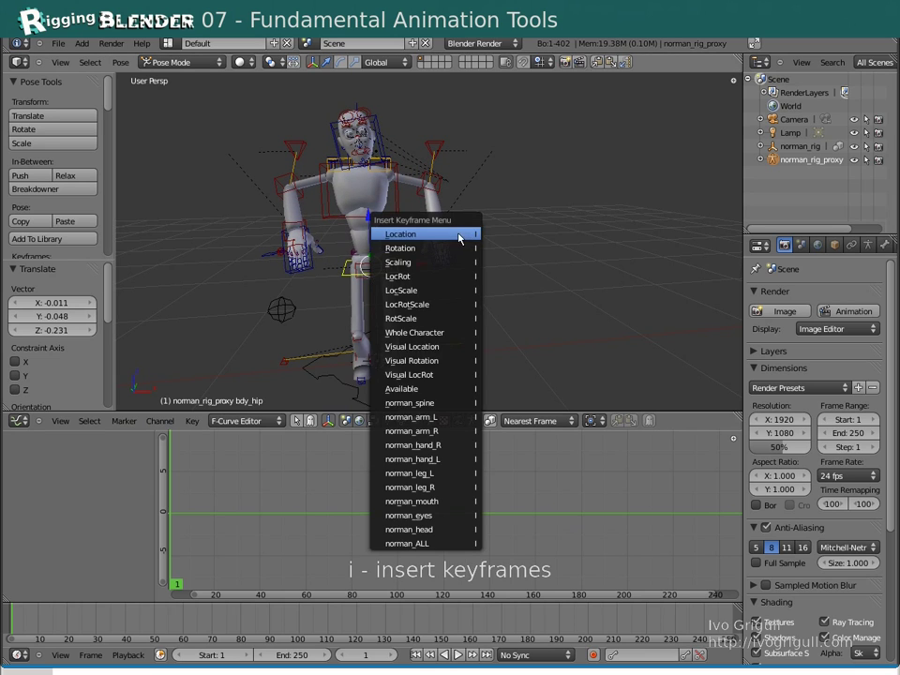
click(445, 539)
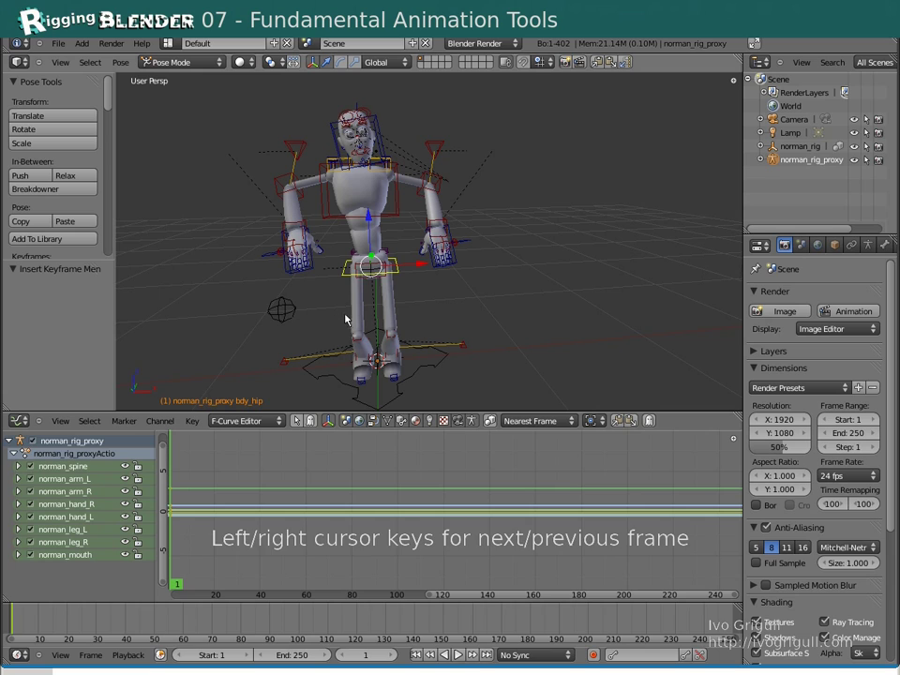
Advance to frame 11 and move the bdy_hip control about 0.16, -0.02, 0.01
key(Right)
key(Right)
key(Right)
key(Right)
key(Right)
key(Right)
key(Right)
key(Right)
key(Right)
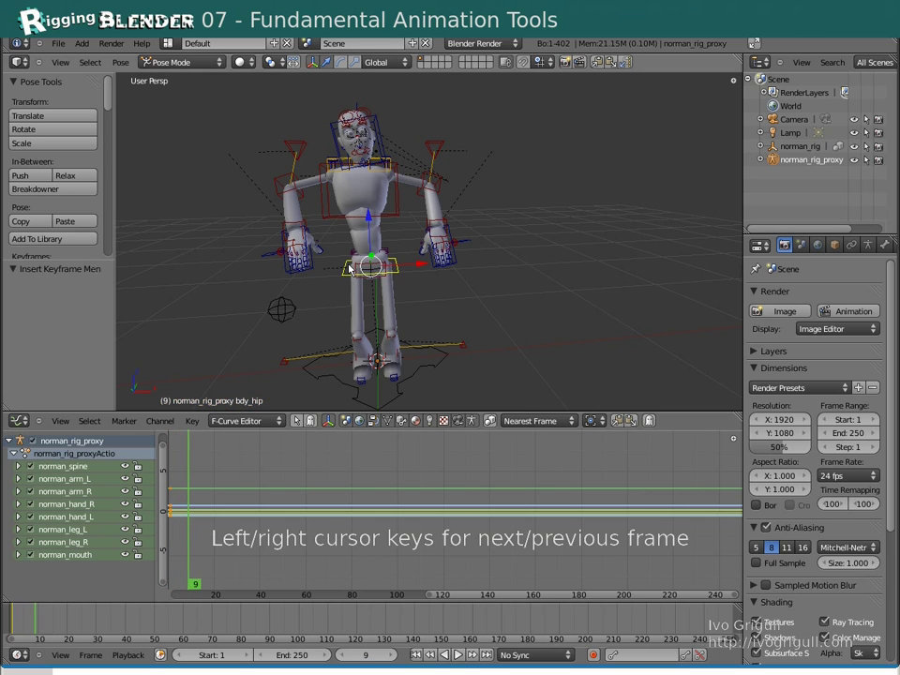
key(Right)
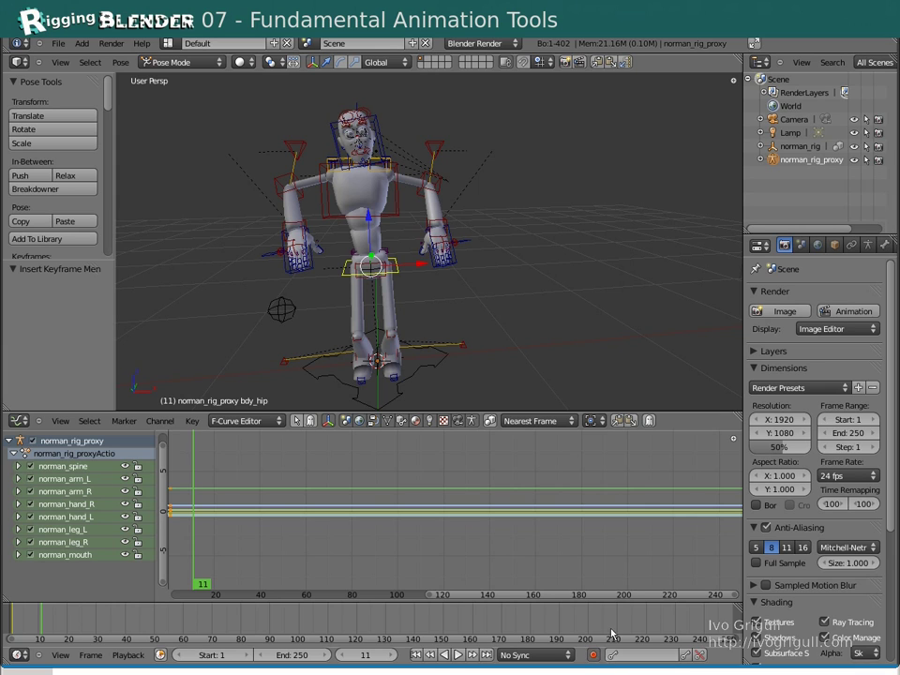
key(g)
click(422, 295)
middle_drag(426, 294, 435, 292)
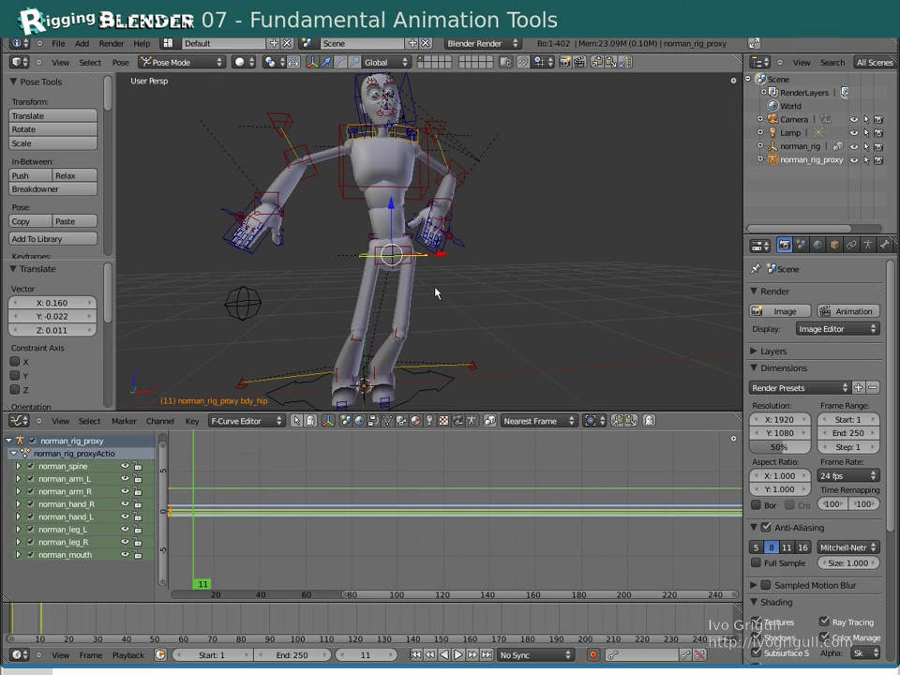
Go to frame 25 and move the bdy_hip control sideways
click(226, 503)
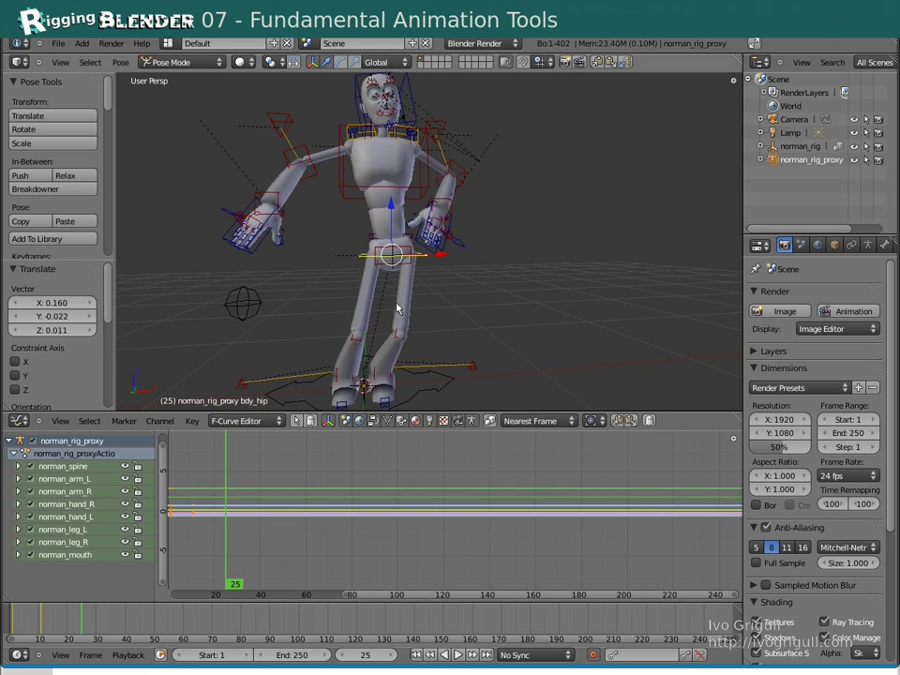
key(g)
click(359, 290)
Scrub to frame 33 and move the bdy_hip control about -0.14, 0.03, -0.14
mouse_move(221, 503)
mouse_down()
mouse_move(178, 497)
mouse_move(229, 499)
mouse_move(207, 498)
mouse_up()
mouse_move(87, 625)
mouse_down()
mouse_move(11, 616)
mouse_move(83, 612)
mouse_up()
drag(223, 496, 286, 487)
key(g)
click(350, 301)
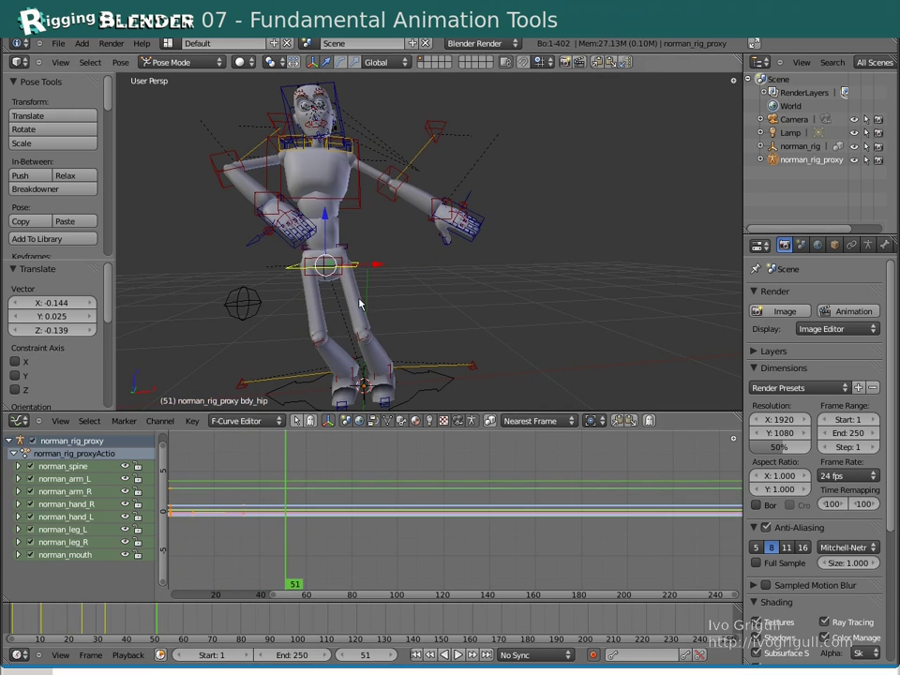
Move bdy_hip about 0.23, -0.04, -0.18 at frame 51 and about 0.14, -0.03, 0.18 at frame 69
key(g)
click(409, 338)
key(Up)
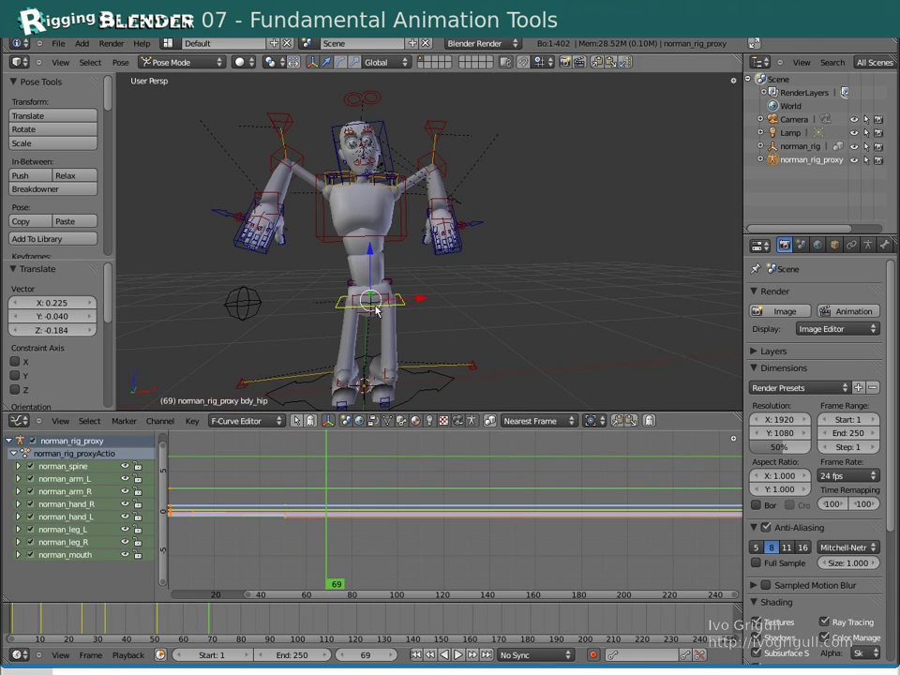
key(g)
click(401, 275)
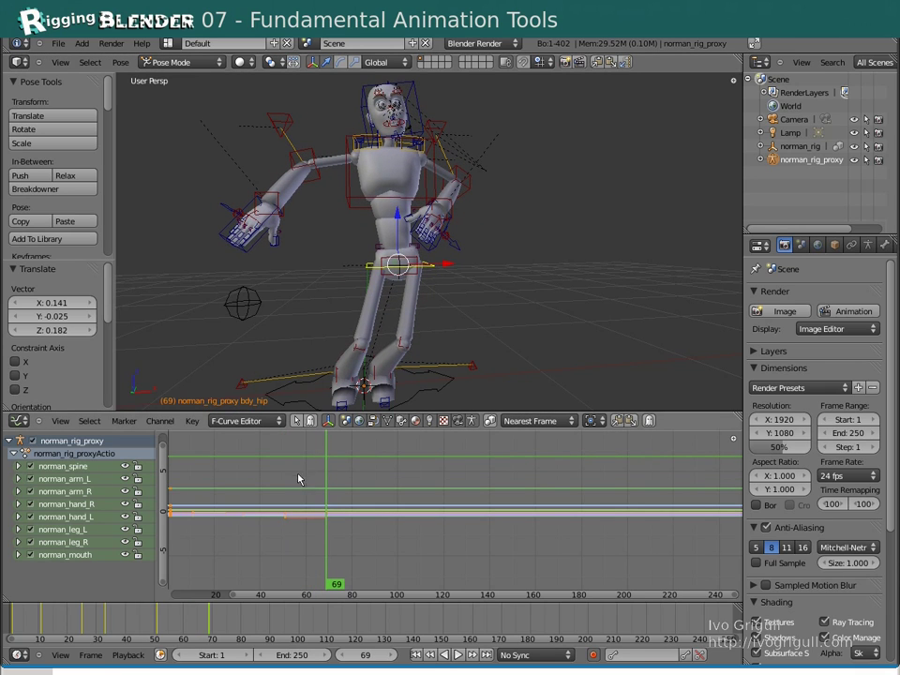
Limit the Graph Editor to the selected bones' curves and enlarge them around the keyed frames
click(297, 421)
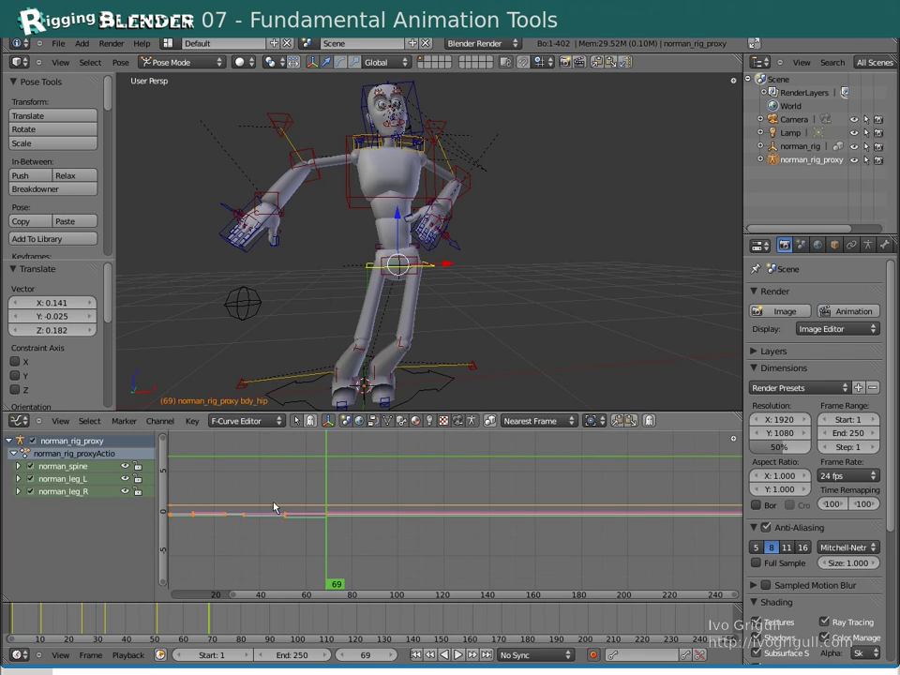
middle_drag(276, 507, 382, 462)
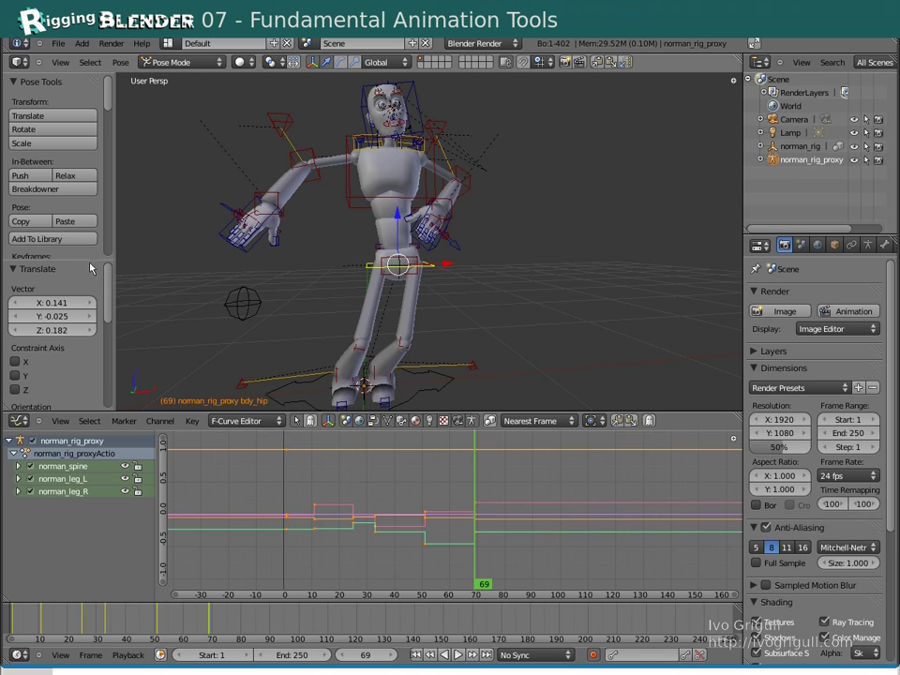
Run Remove flat curves on the rig's animation, and expand norman_spine with its bdy_hip location curves framed
drag(91, 263, 85, 352)
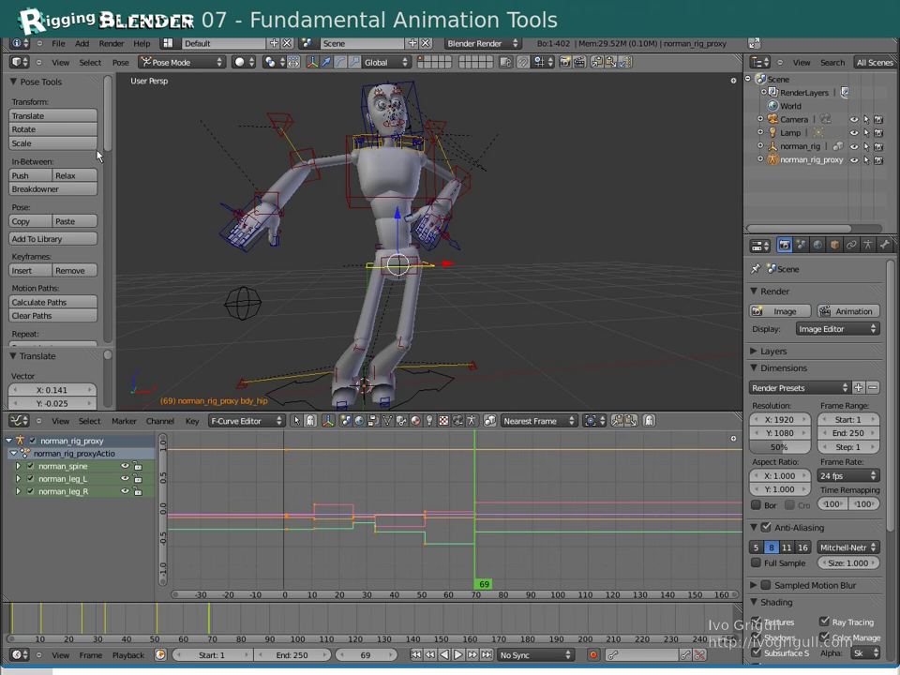
click(60, 82)
scroll(62, 101, down, 6)
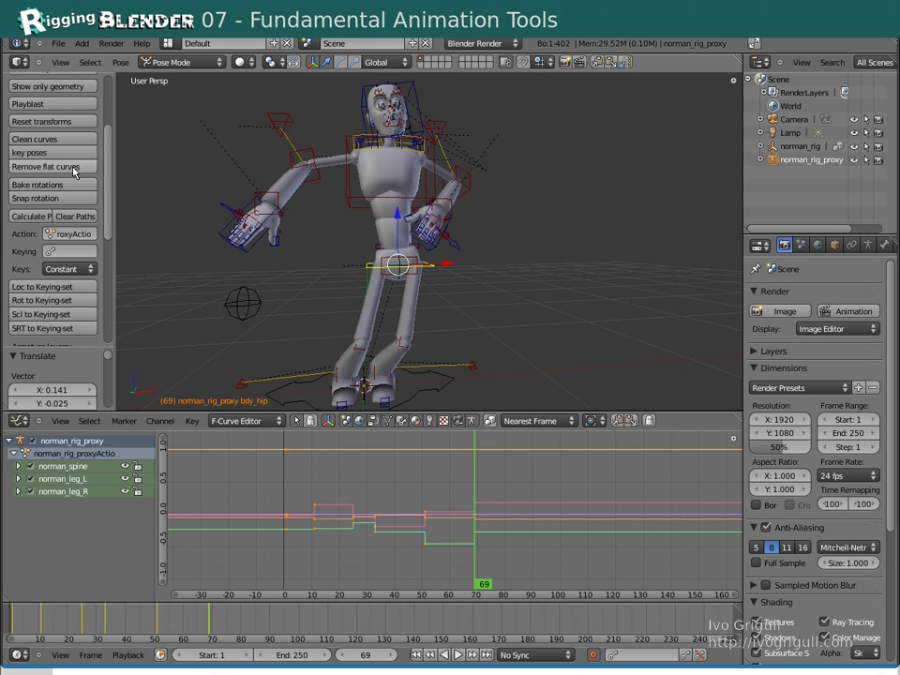
click(17, 466)
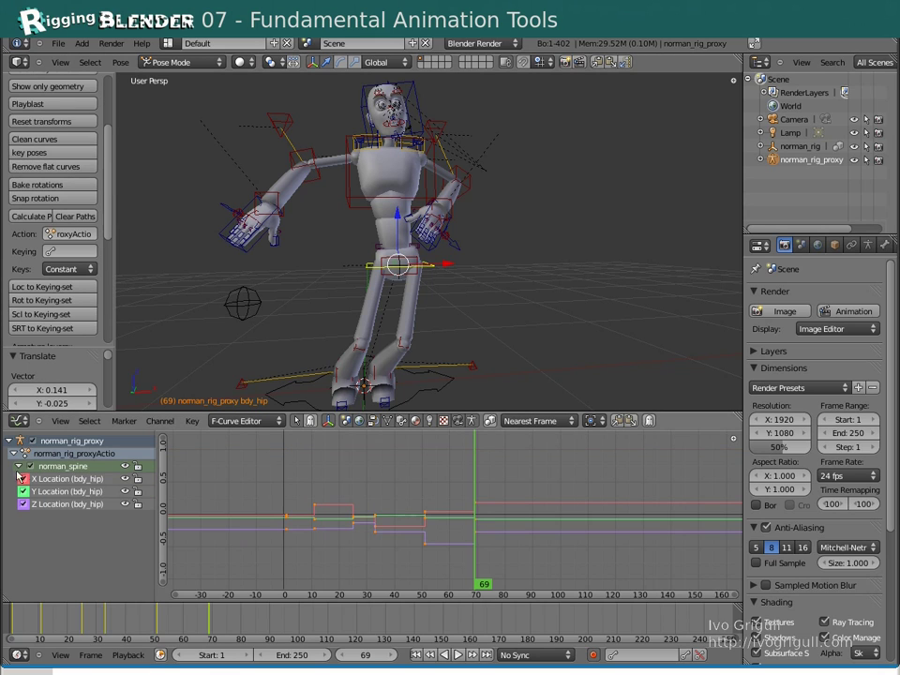
key(Home)
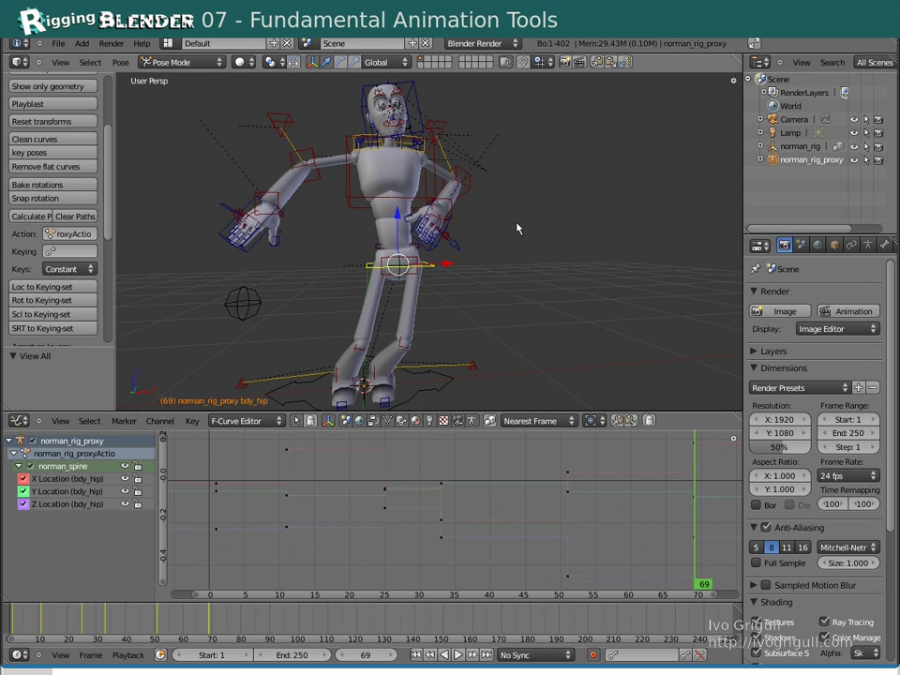
Show the 3D view's property panels with Transform collapsed and Character Properties expanded
key(n)
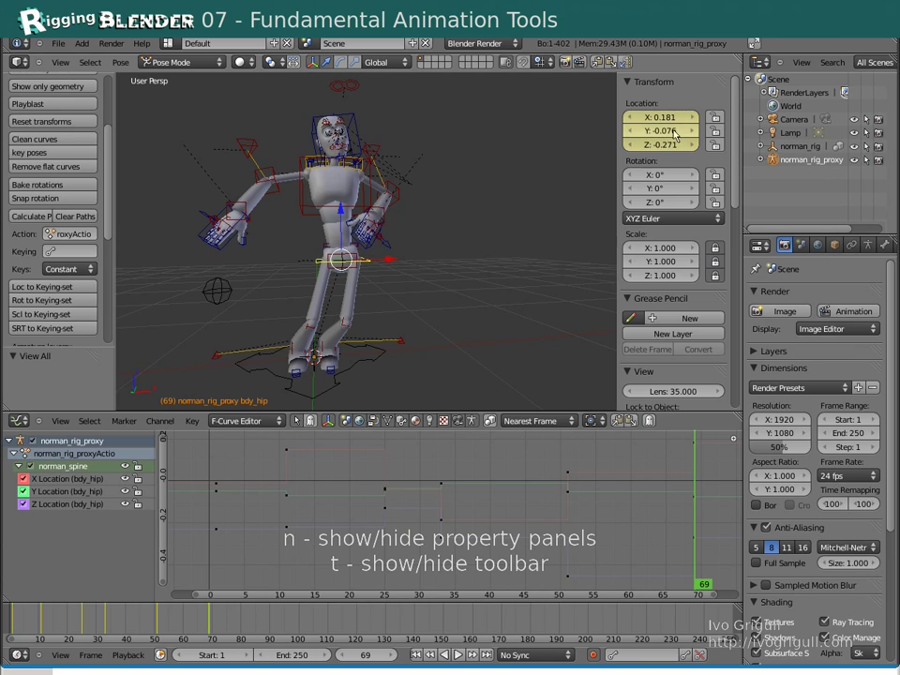
click(654, 82)
click(660, 98)
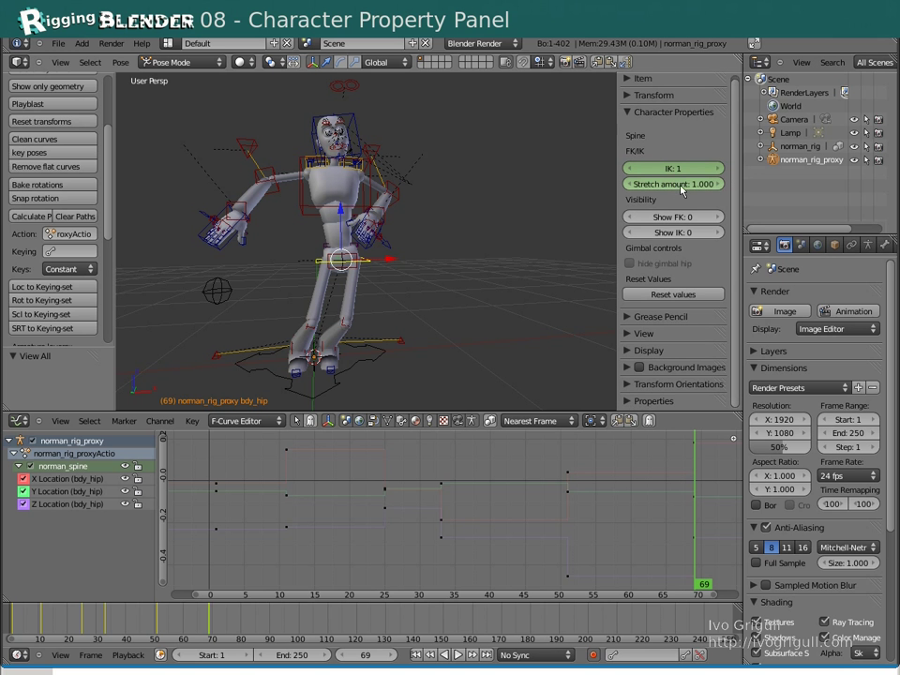
Scale down the display of the property panels so more of Norman's settings fit
key(KP_Subtract)
key(KP_Subtract)
key(KP_Subtract)
key(KP_Subtract)
key(KP_Subtract)
key(KP_Subtract)
mouse_move(425, 254)
middle_down()
mouse_move(435, 229)
mouse_move(427, 251)
middle_up()
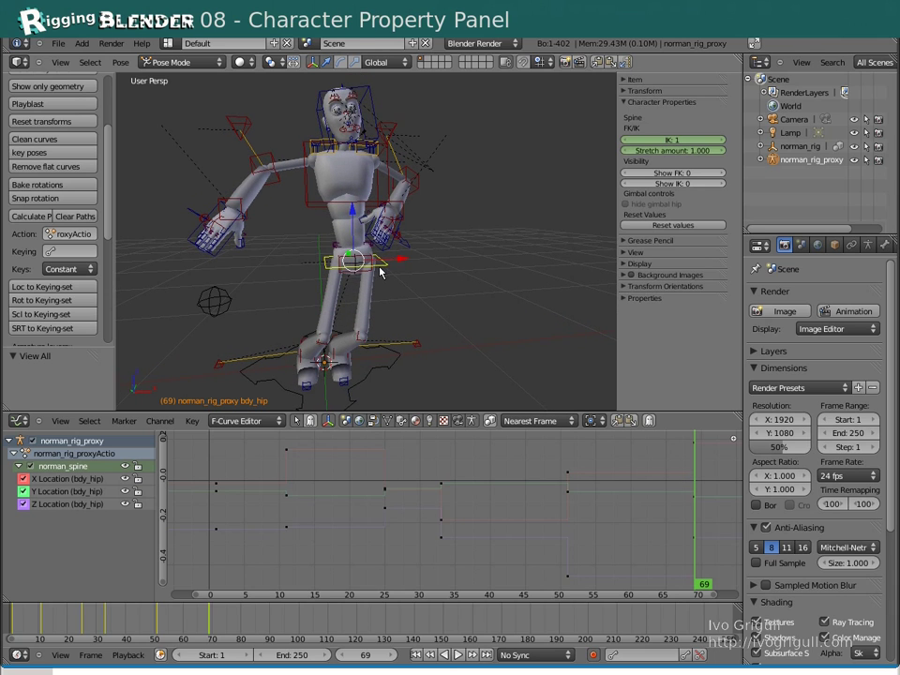
Hide the transform manipulator and select Norman's left knee control to bring up the Left Leg properties
key(ctrl+space)
right_click(363, 340)
right_click(360, 340)
key(z)
key(z)
Try changing the left leg's FK/IK value and undo the change
drag(669, 140, 644, 152)
key(ctrl+z)
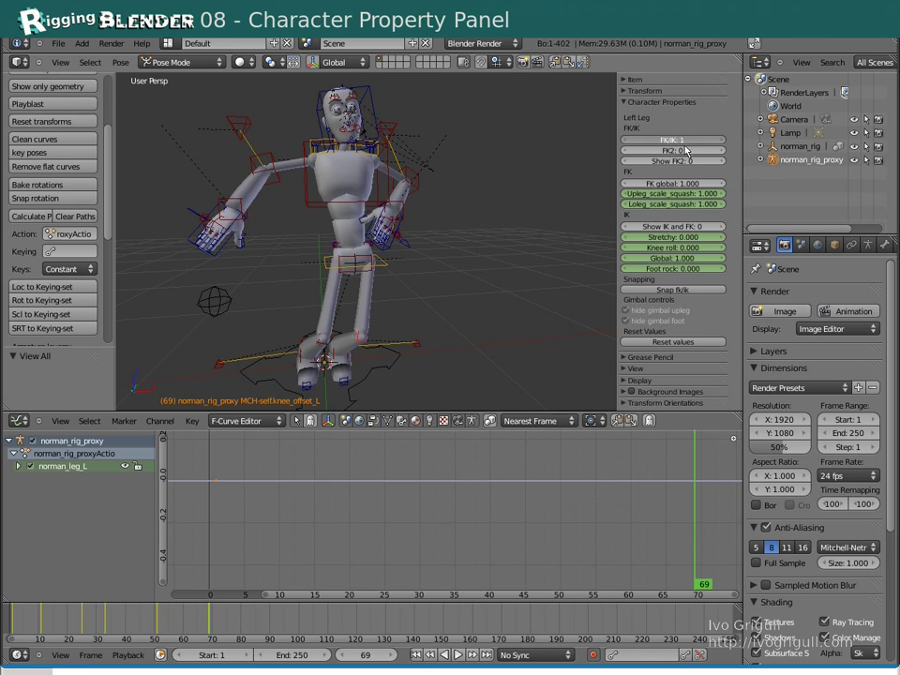
Select the mouth centre control and set Curl Up Lip to 0.040 and Curl Lo Lip to 0.080
shift+middle_drag(365, 159, 405, 267)
scroll(405, 267, up, 4)
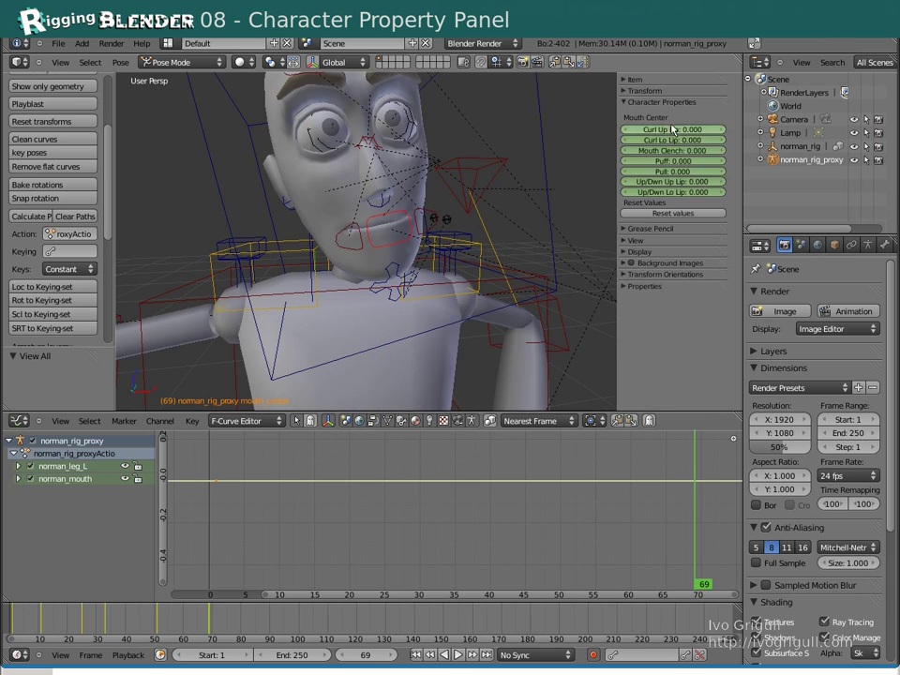
drag(669, 128, 685, 144)
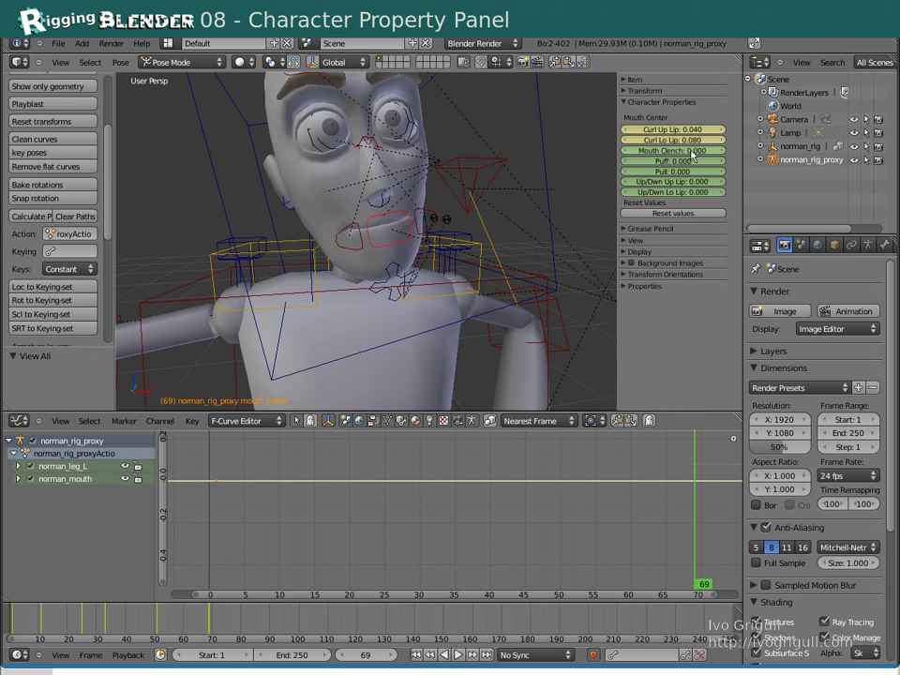
Select Norman's arm, hip, chest and head controls together
scroll(306, 273, down, 6)
right_click(305, 272)
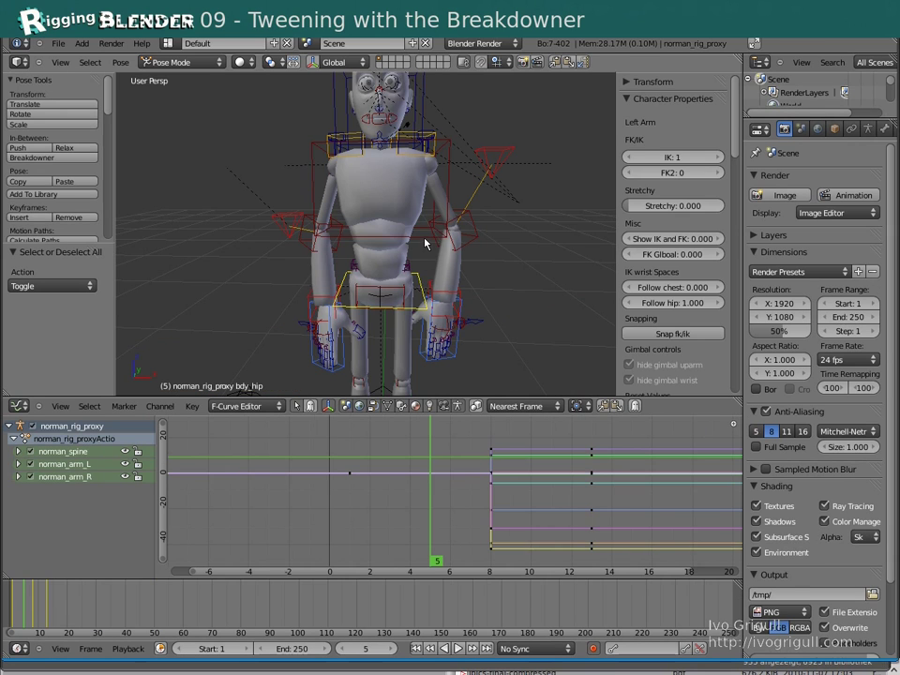
shift+right_click(425, 240)
shift+right_click(414, 119)
scroll(425, 190, down, 4)
Create a breakdown pose at frame 6 with the Breakdowner, using a Percentage of about 0.517 between keyframes 1 and 8
mouse_move(457, 494)
mouse_down()
mouse_move(490, 488)
mouse_move(470, 497)
mouse_up()
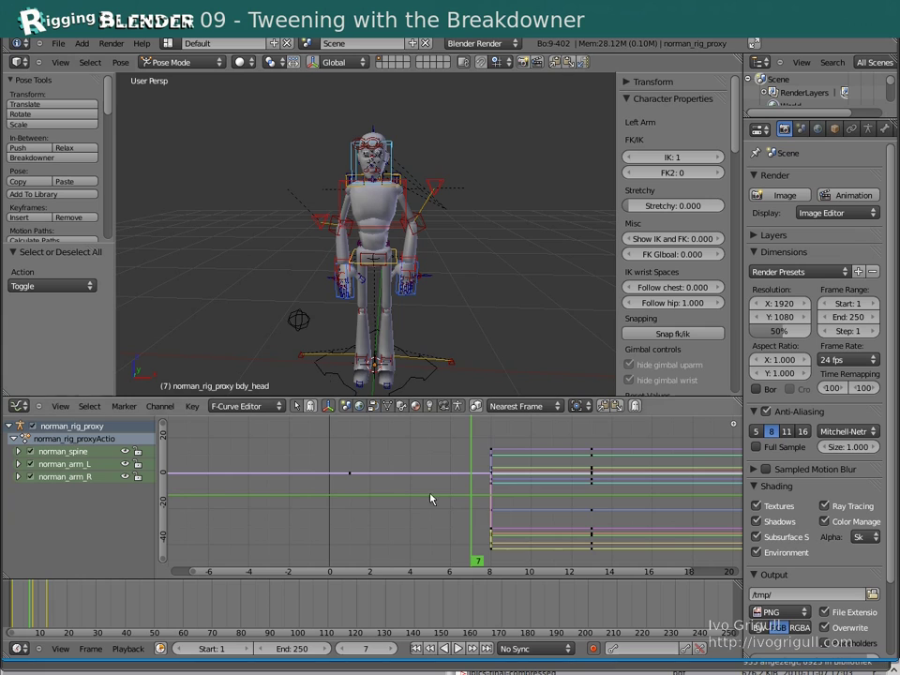
click(448, 498)
key(shift+e)
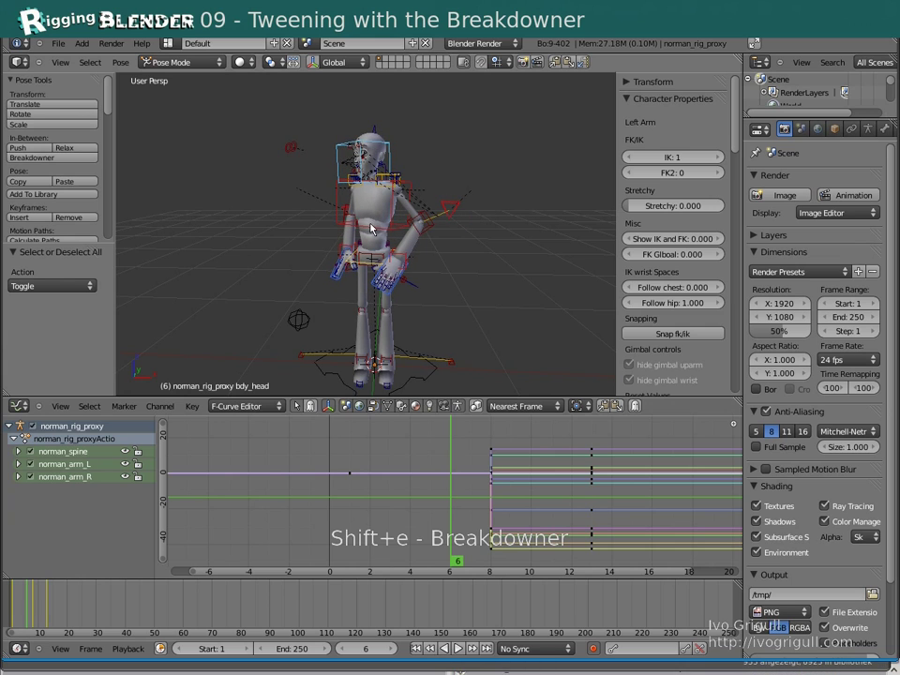
click(394, 480)
Create a breakdown pose at frame 4 with a Percentage of about 0.124 between keyframes 1 and 6, and scrub through the poses
drag(449, 492, 410, 480)
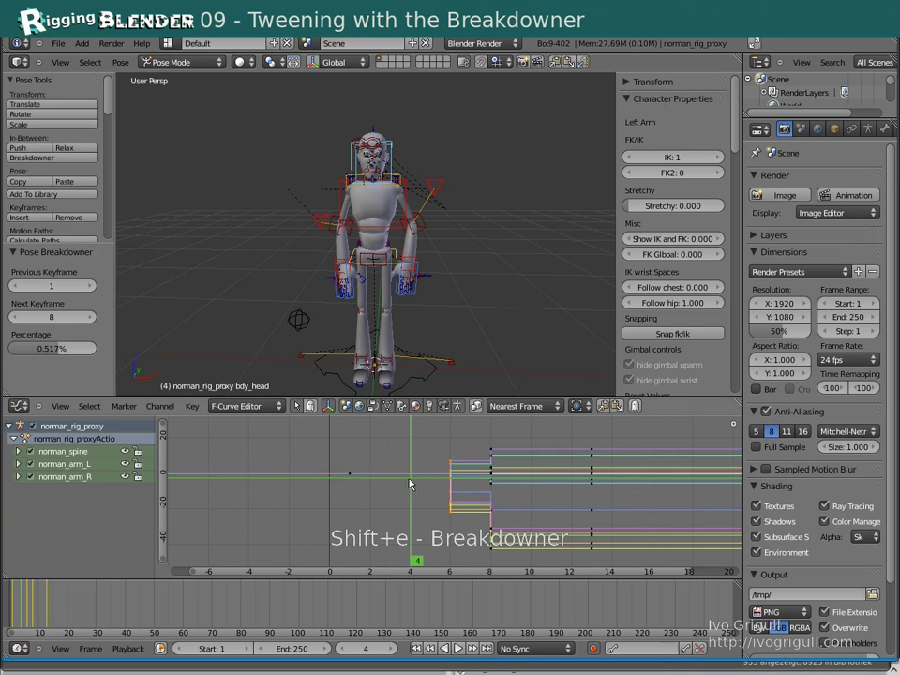
click(55, 159)
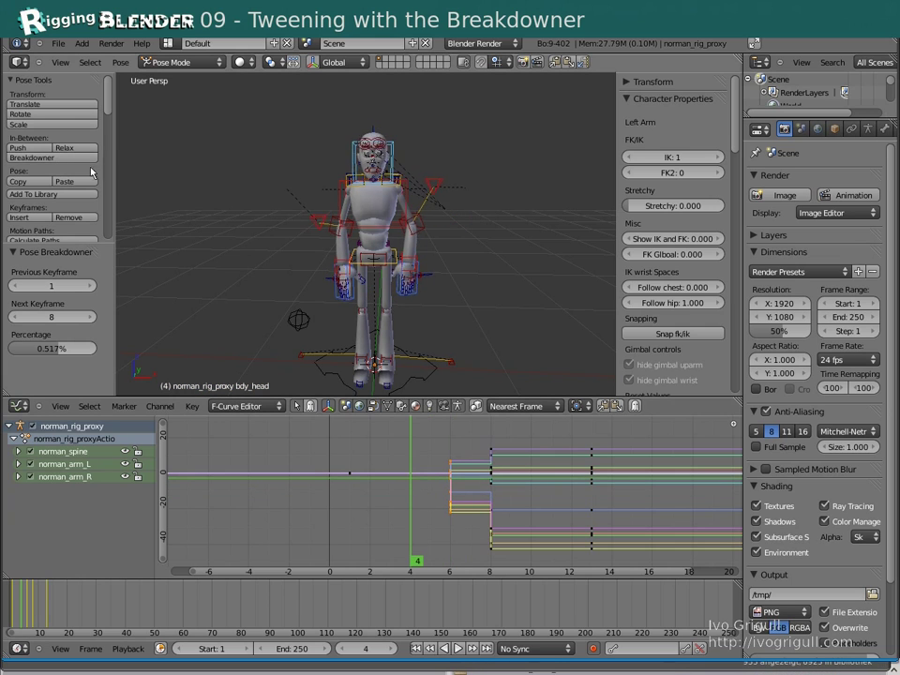
click(179, 174)
drag(400, 499, 372, 486)
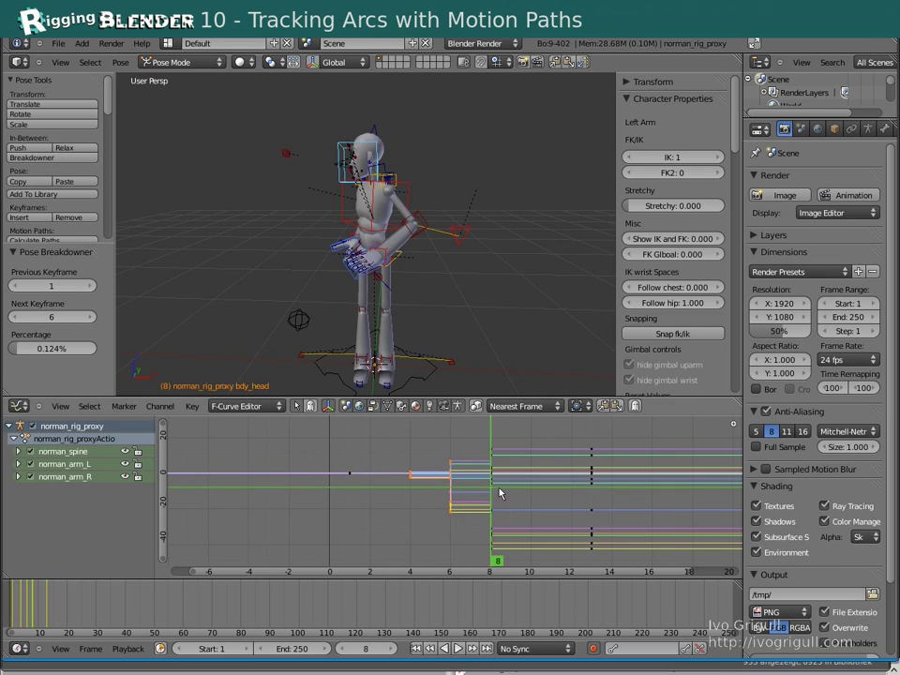
drag(495, 491, 412, 481)
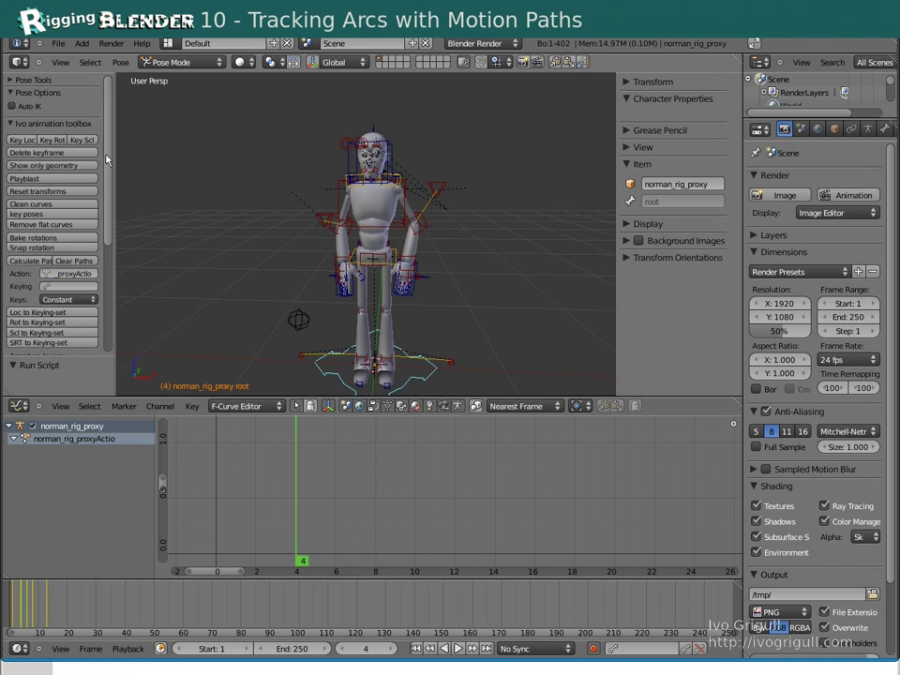
Assign the walk action to Norman's rig and set the animation's end frame to 24
scroll(91, 215, down, 3)
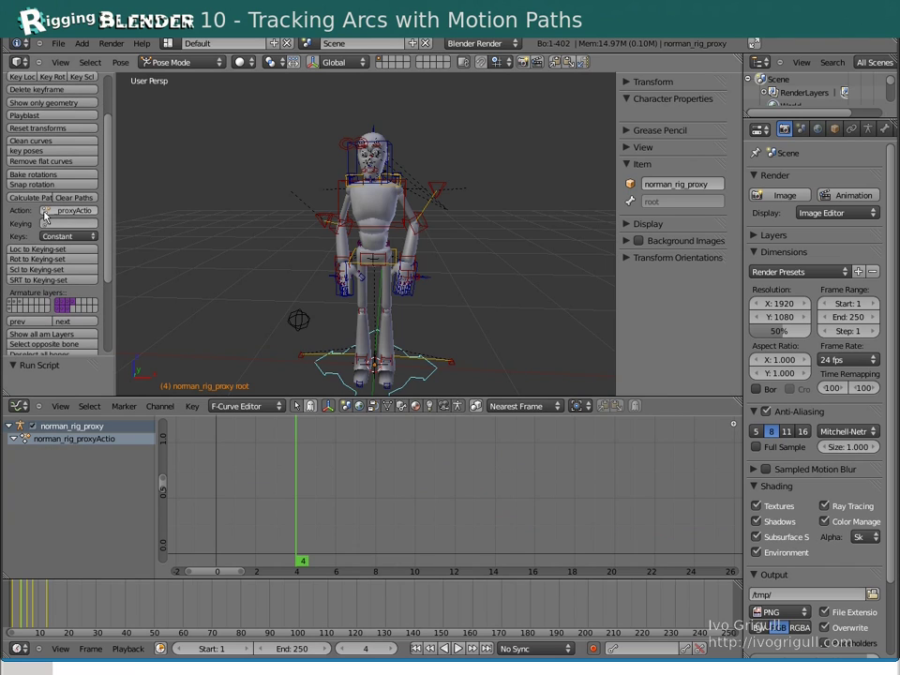
click(45, 212)
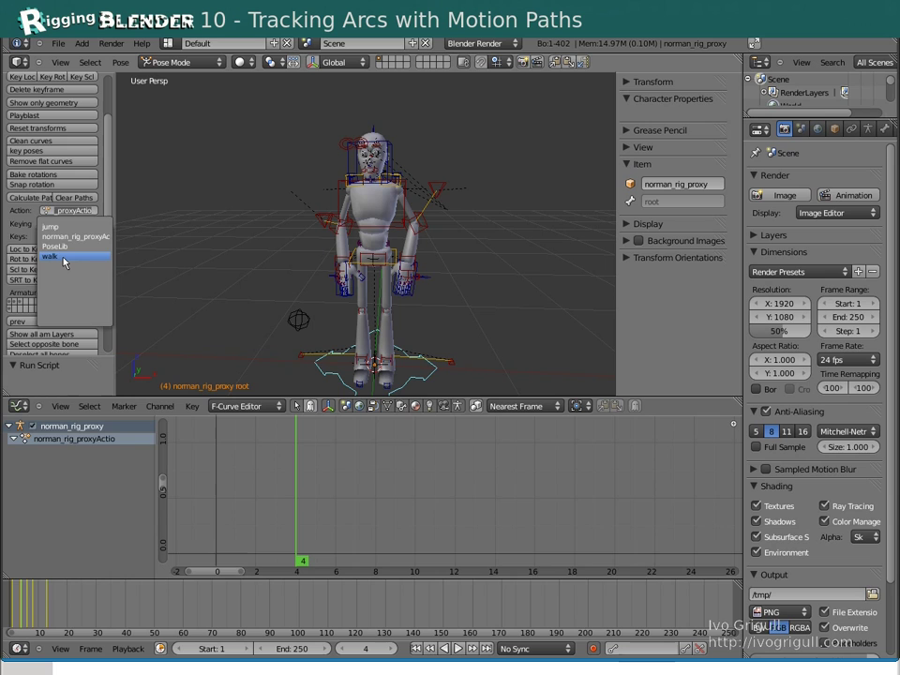
click(63, 256)
click(308, 653)
text(24)
key(Return)
Play the walk animation and view it from a more sideways angle
key(alt+a)
middle_drag(356, 268, 373, 277)
key(alt+a)
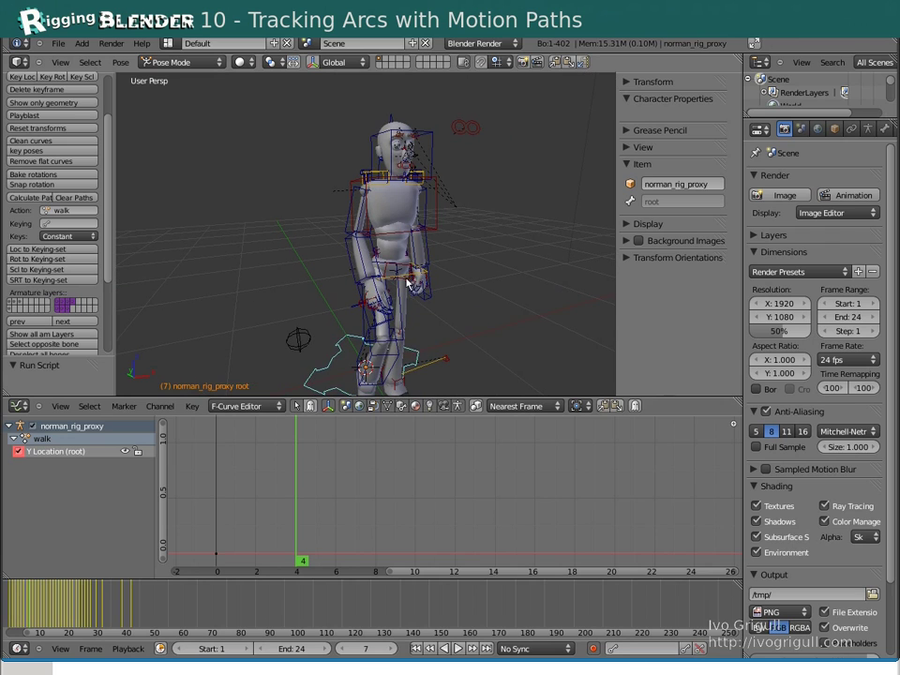
Select Norman's hip control and expand the armature's Motion Paths settings, collapsing the Skeleton, Display and Bone Groups settings
right_click(408, 283)
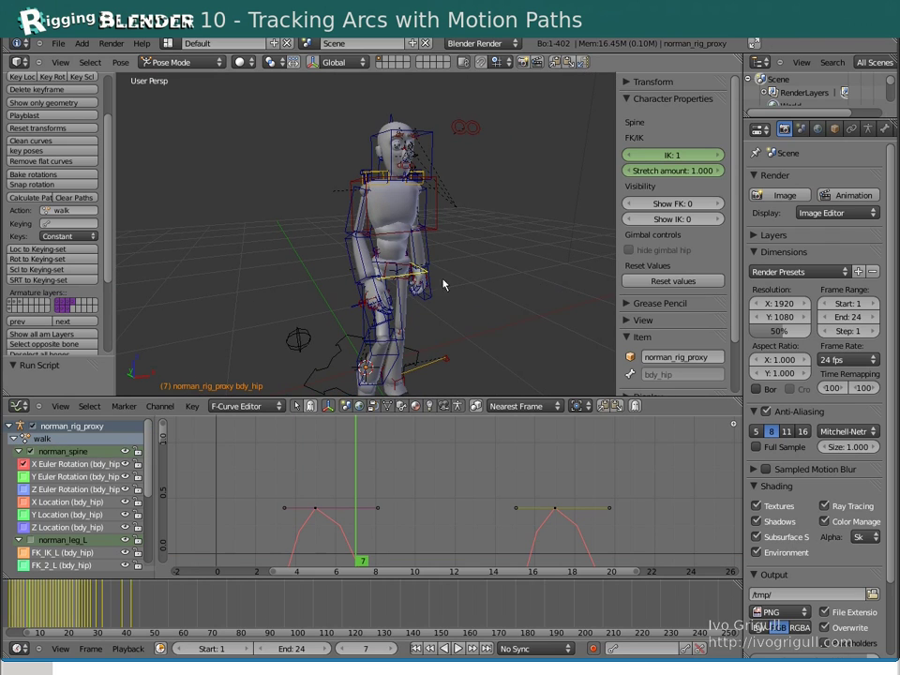
click(867, 129)
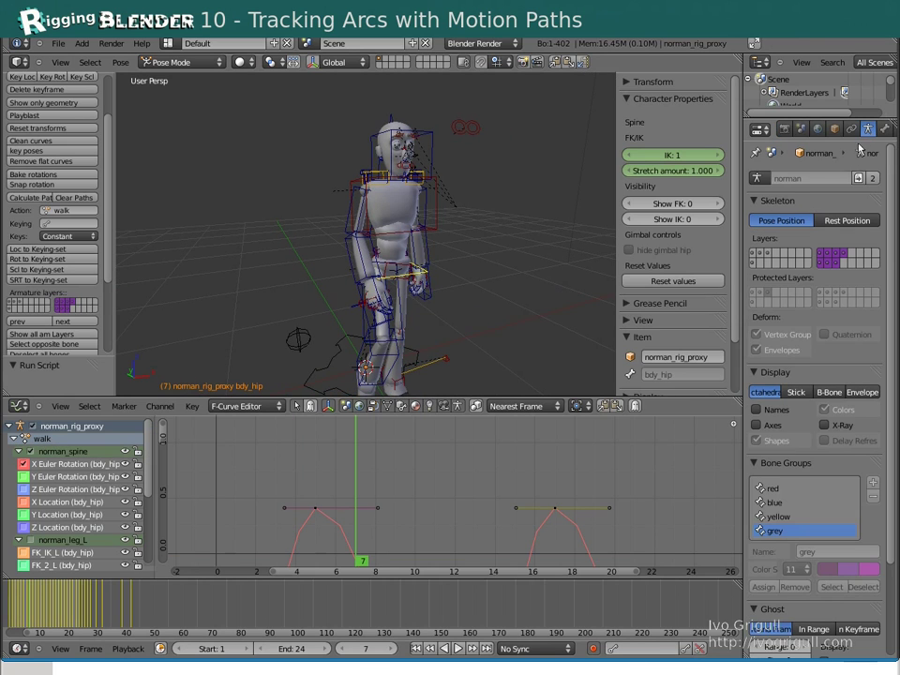
click(797, 200)
click(797, 217)
click(797, 235)
click(796, 344)
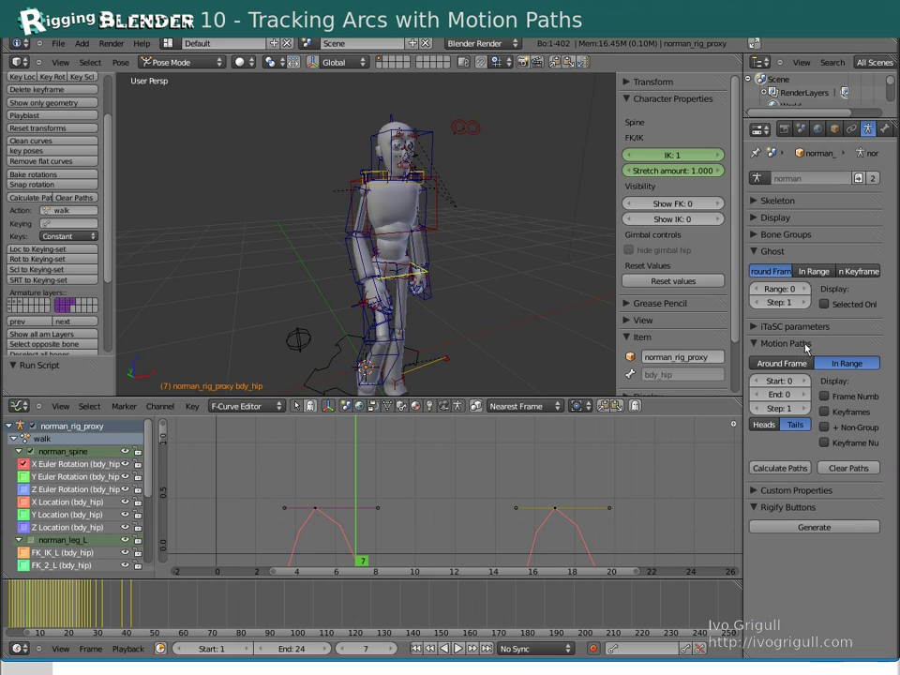
Calculate the hip control's motion path with End 24, using bone heads and displaying keyframes, including non-grouped keyframes
click(790, 390)
text(24)
key(Return)
click(774, 425)
click(842, 412)
click(843, 427)
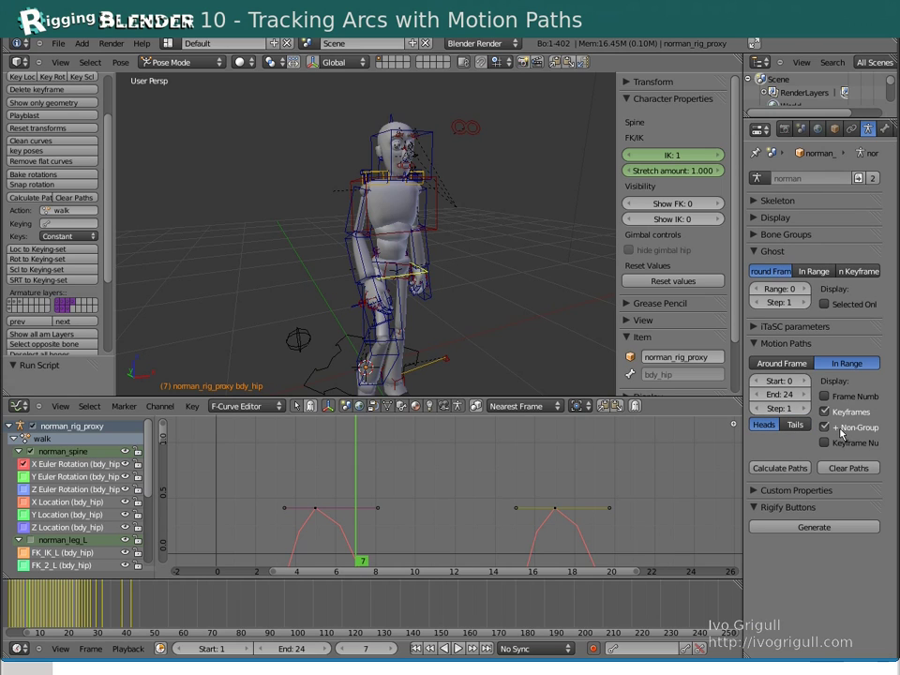
click(797, 467)
Examine the hip's motion path from the side while the walk plays
middle_drag(271, 205, 408, 261)
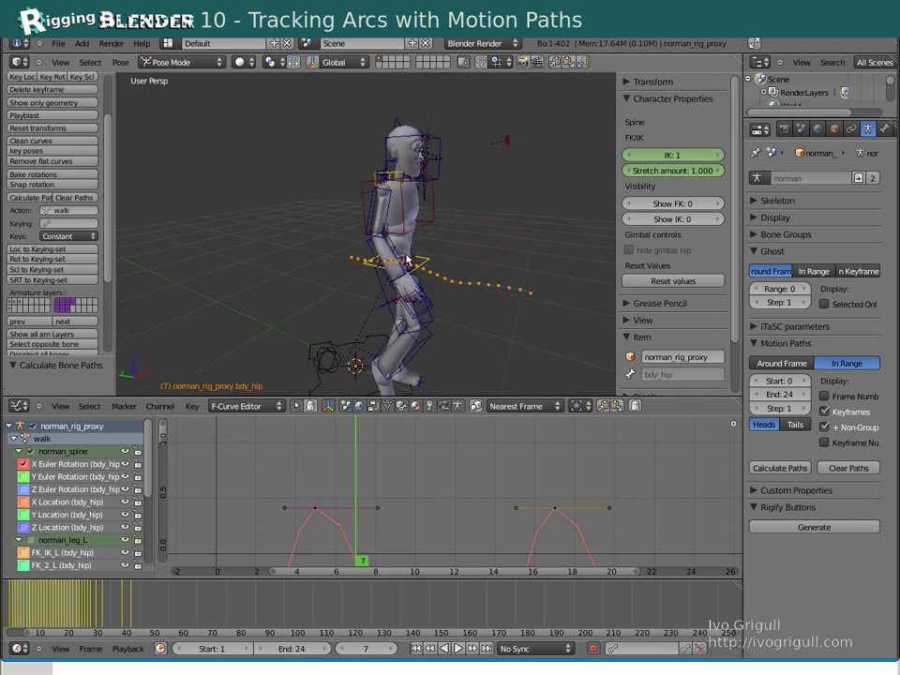
scroll(408, 261, up, 3)
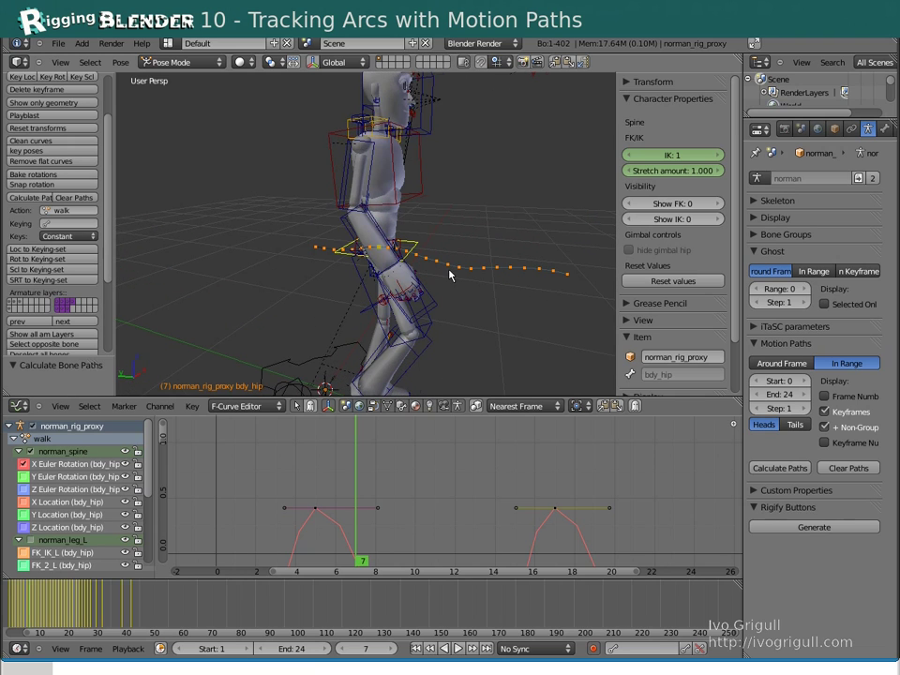
key(alt+a)
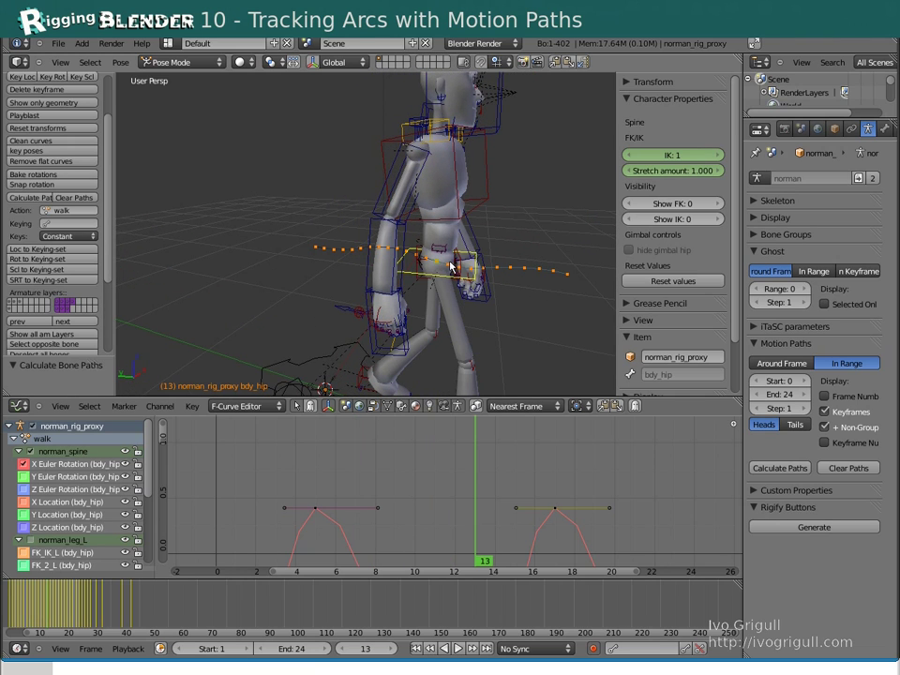
Raise the hip control above its path at frame 13, and return to frame 9 to start another move
key(g)
click(450, 226)
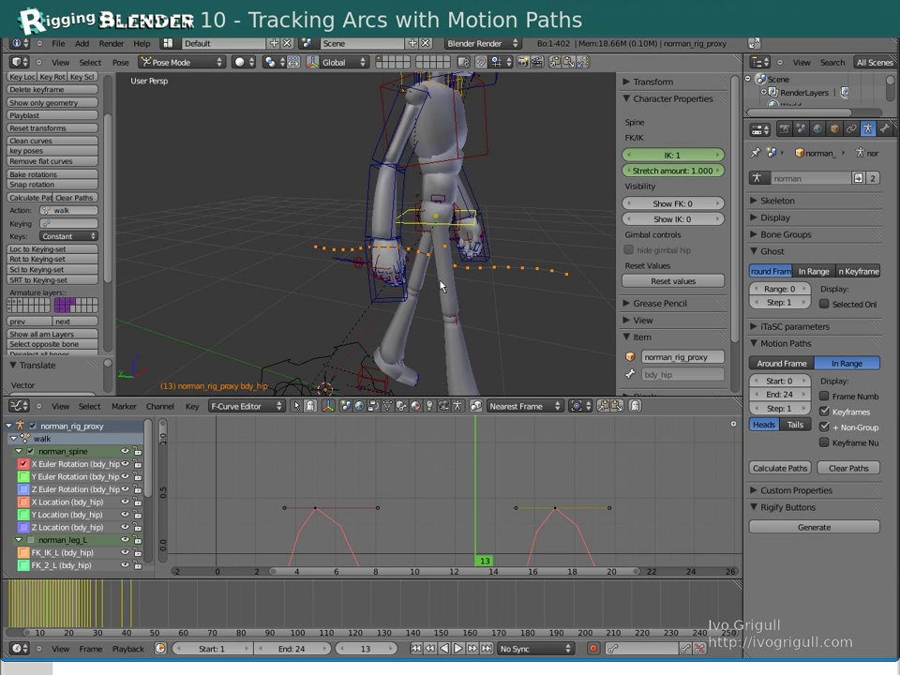
key(Left)
key(Left)
key(Left)
key(Left)
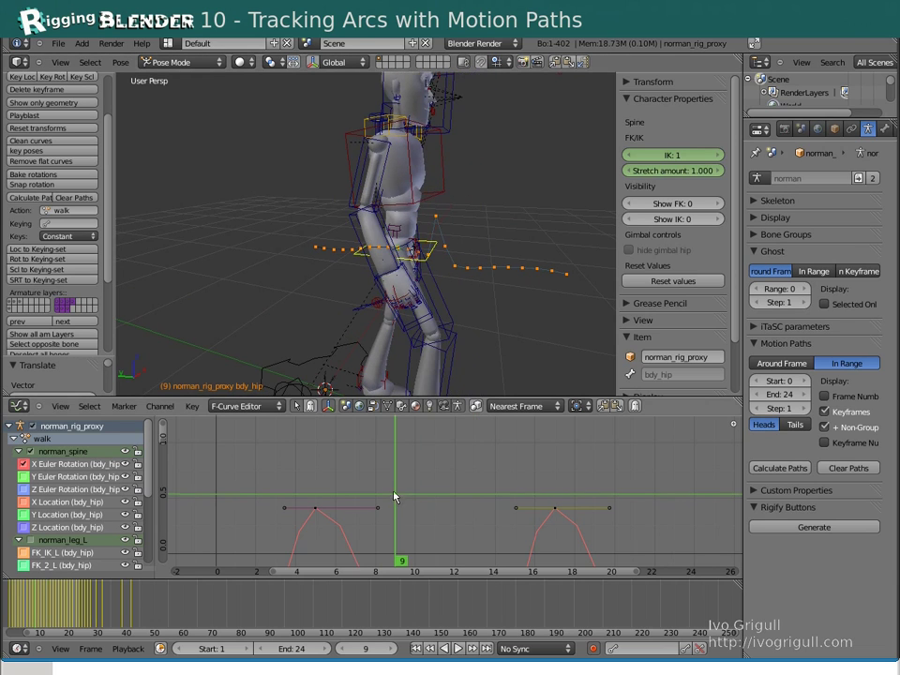
key(g)
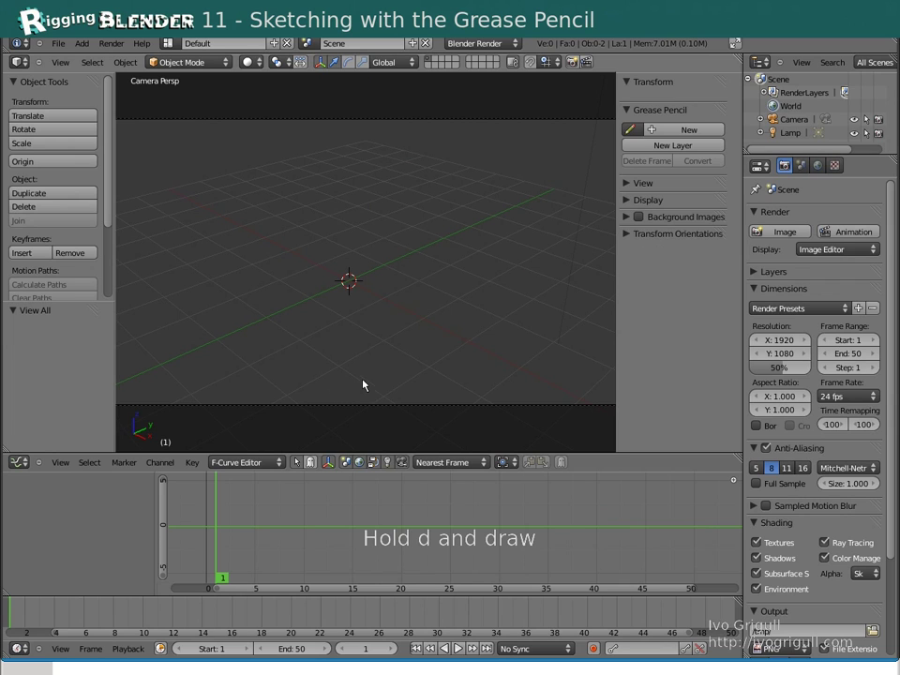
Sketch a bouncing ball with the Grease Pencil as a circle at frame 1, a stretched shape at frame 7 and a higher circle at frame 13
drag(325, 377, 336, 375)
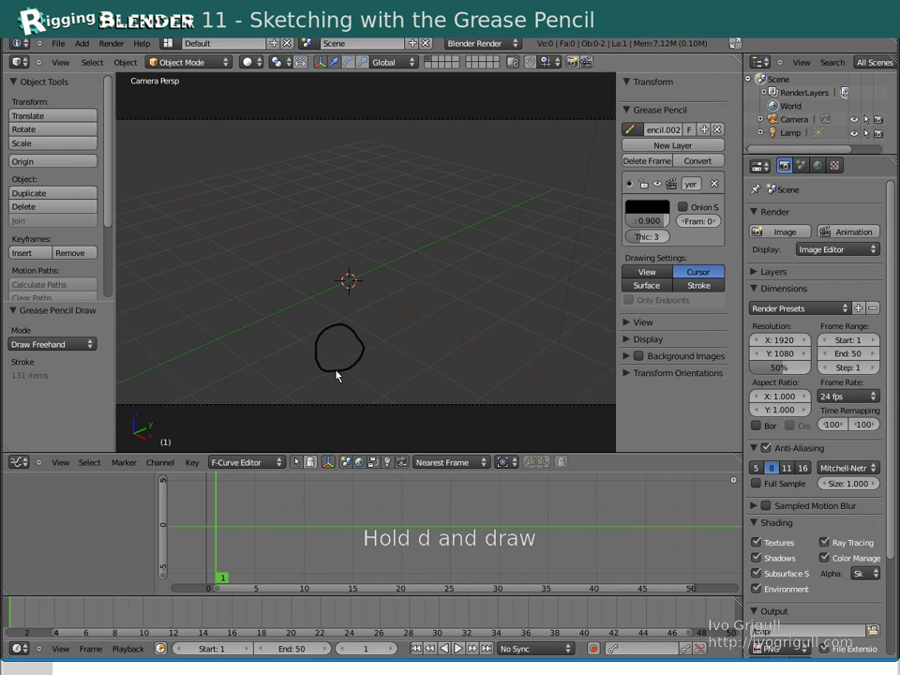
drag(253, 497, 276, 498)
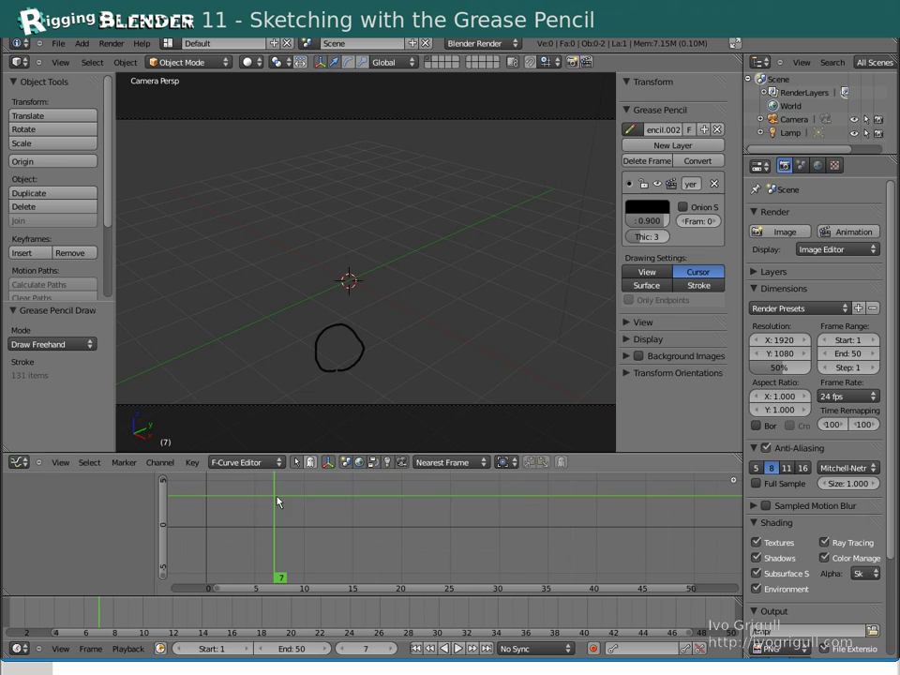
mouse_move(335, 373)
mouse_down()
mouse_move(322, 306)
mouse_move(333, 305)
mouse_up()
click(329, 538)
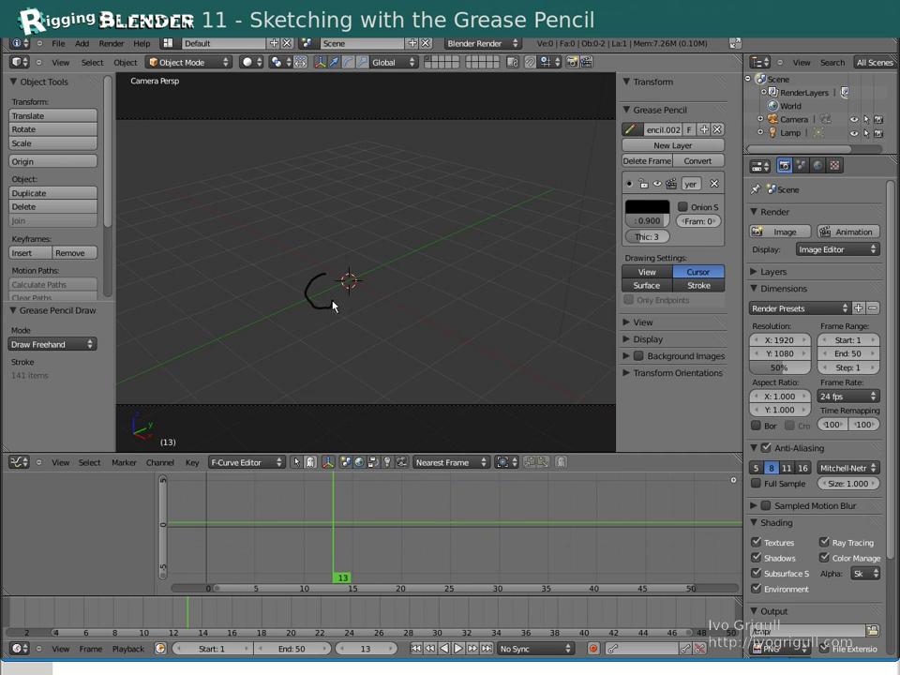
mouse_move(329, 492)
mouse_down()
mouse_move(168, 492)
mouse_move(422, 492)
mouse_move(234, 492)
mouse_up()
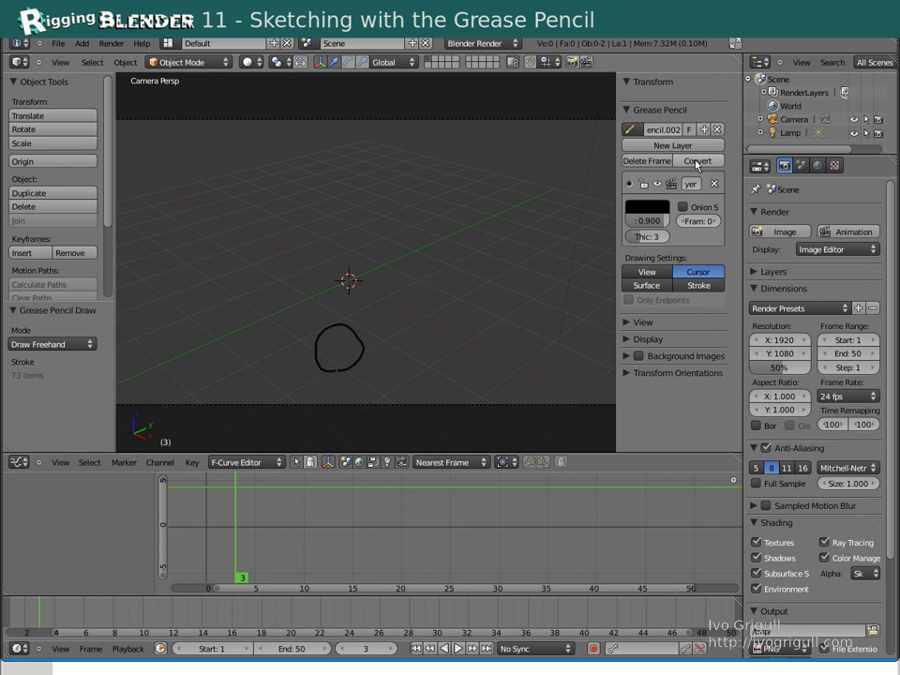
Set the Grease Pencil layer's colour to purple (R 0.116, G 0.071, B 0.173) and enable onion skinning, checking it at frame 7
click(655, 208)
click(747, 281)
click(715, 271)
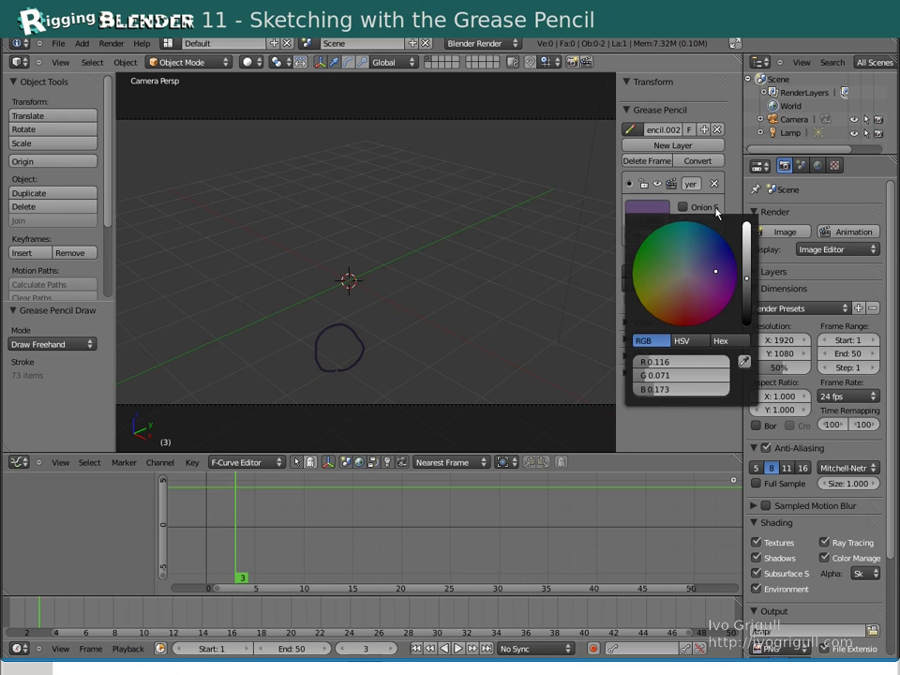
mouse_move(239, 528)
mouse_down()
mouse_move(317, 512)
mouse_move(362, 515)
mouse_move(274, 517)
mouse_up()
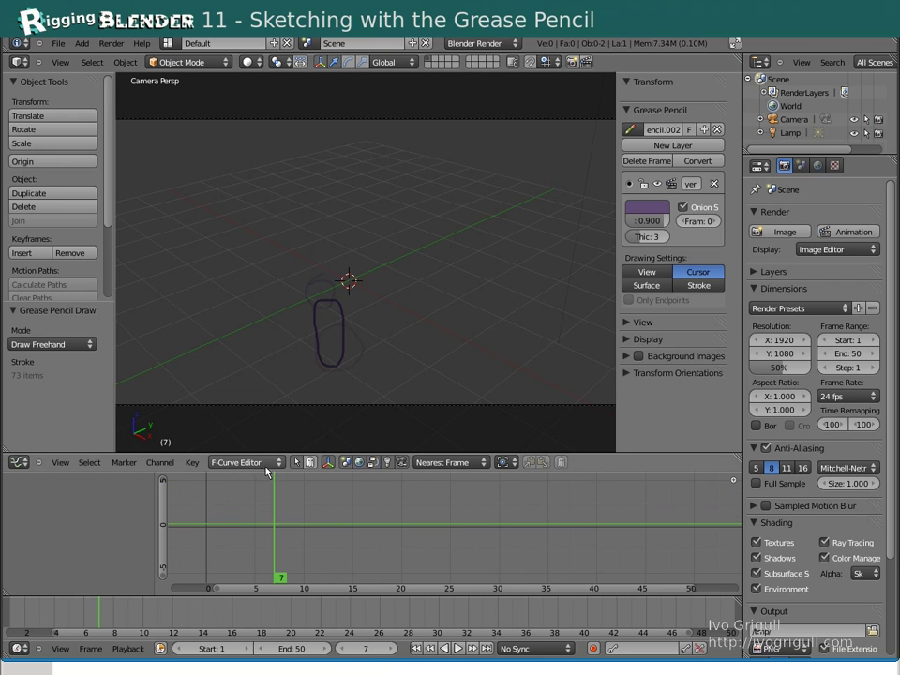
Display the Grease Pencil keyframes in the DopeSheet and shift the drawings at frames 13 and 7 further along the timeline
key(ctrl+Tab)
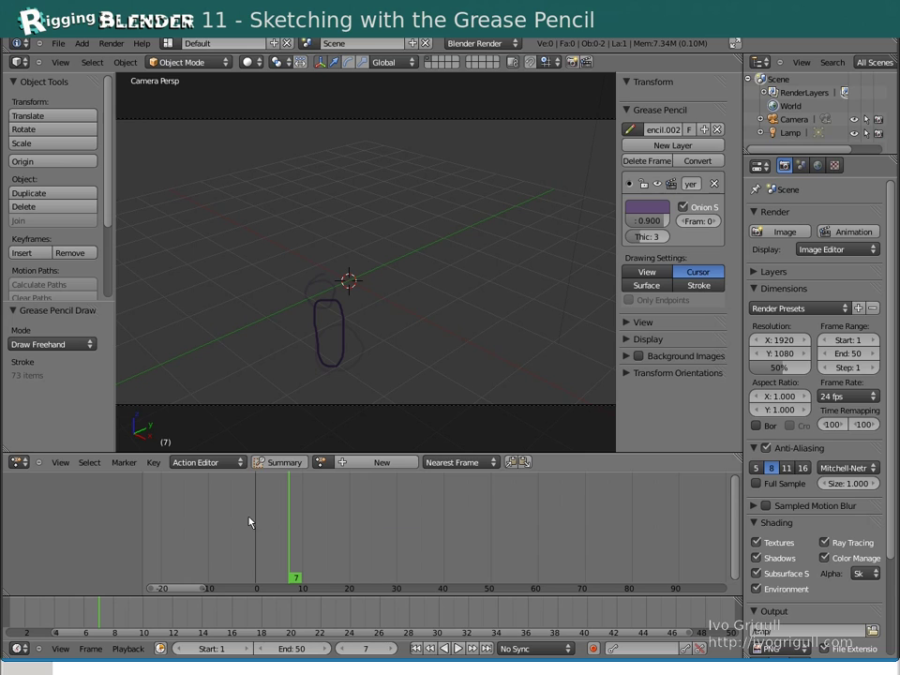
click(225, 463)
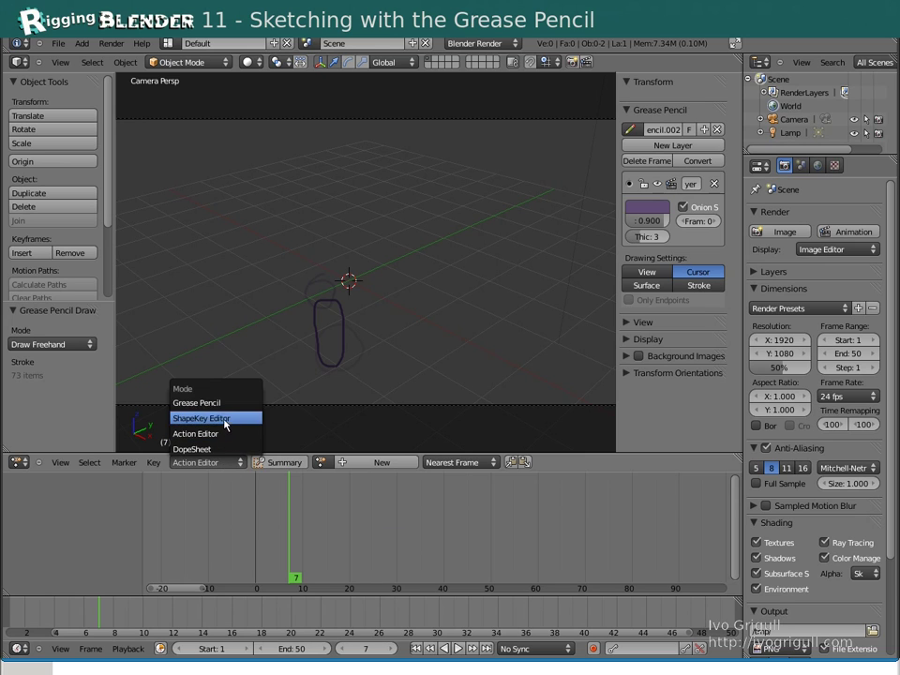
click(202, 402)
mouse_move(311, 518)
mouse_down()
mouse_move(279, 520)
mouse_move(300, 522)
mouse_move(318, 501)
mouse_up()
right_drag(316, 496, 367, 502)
right_drag(288, 496, 310, 502)
drag(302, 503, 393, 496)
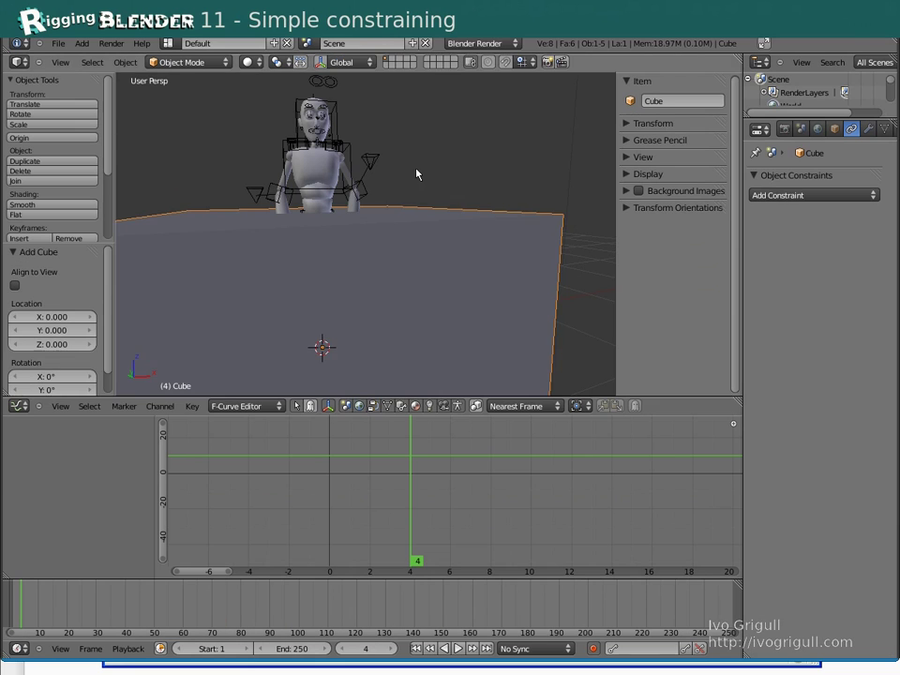
Scale the new cube by 0.1, move it beside Norman's left hand and rotate it freely
text(s0.1)
key(Return)
key(g)
click(394, 236)
key(r)
key(r)
click(357, 223)
middle_drag(357, 223, 480, 222)
Check the left wrist control's bone name, and add a Child Of constraint to the cube targeting norman_rig_proxy
right_click(356, 264)
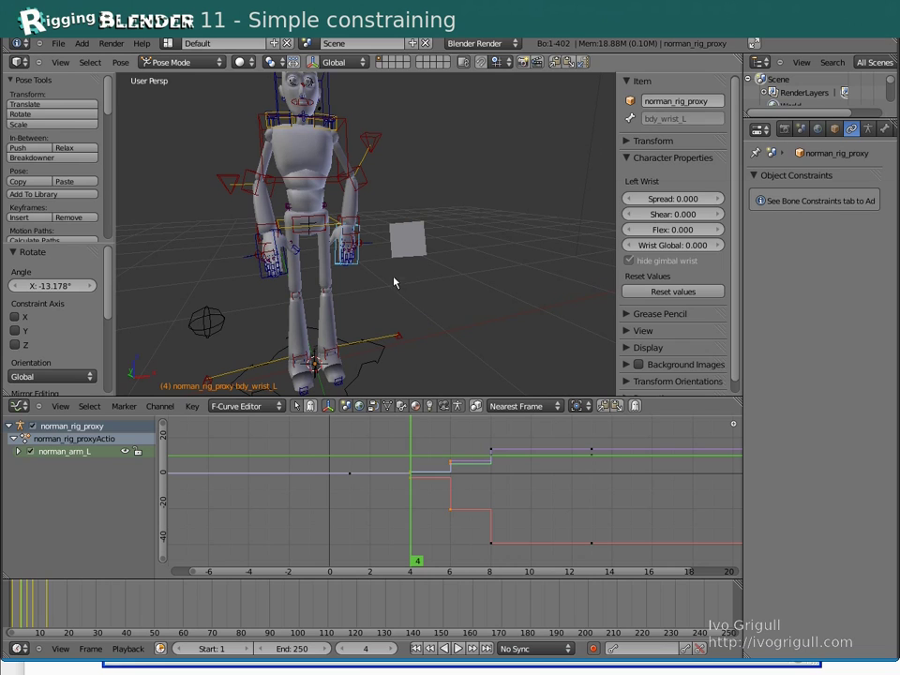
key(ctrl+Tab)
right_click(406, 241)
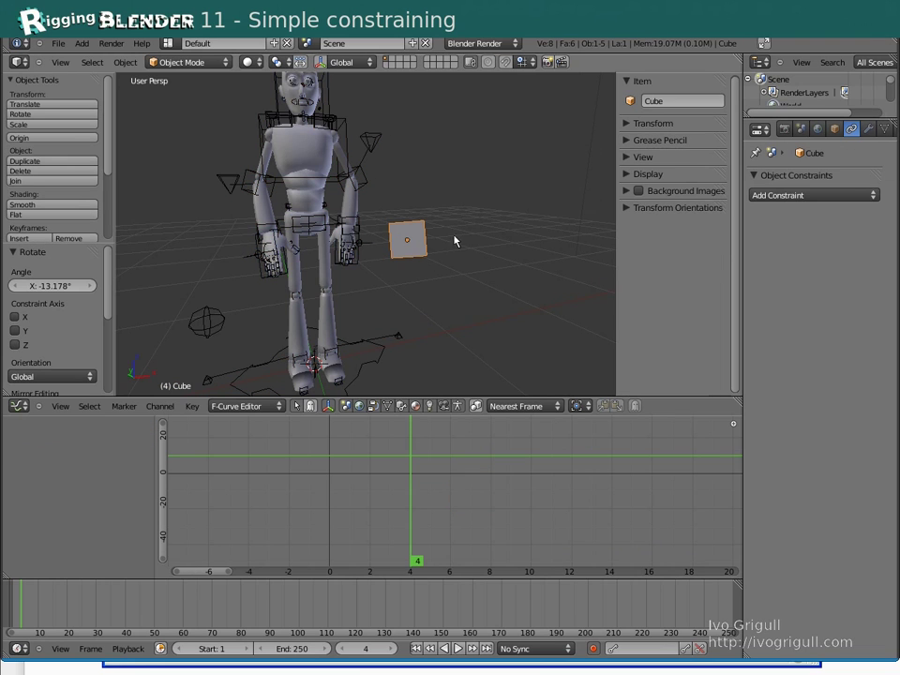
click(782, 195)
click(806, 240)
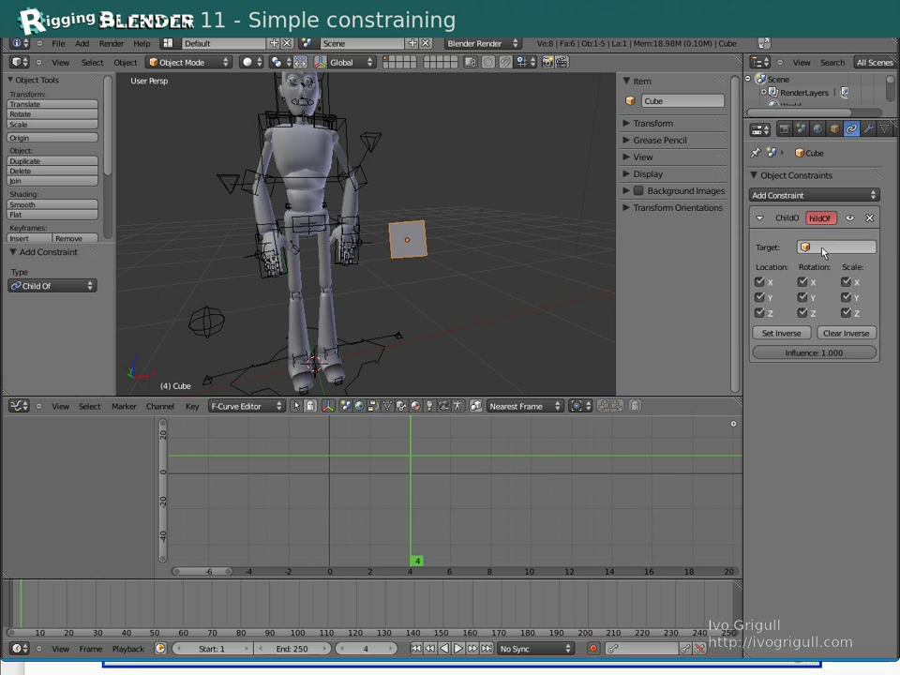
click(824, 247)
text(no)
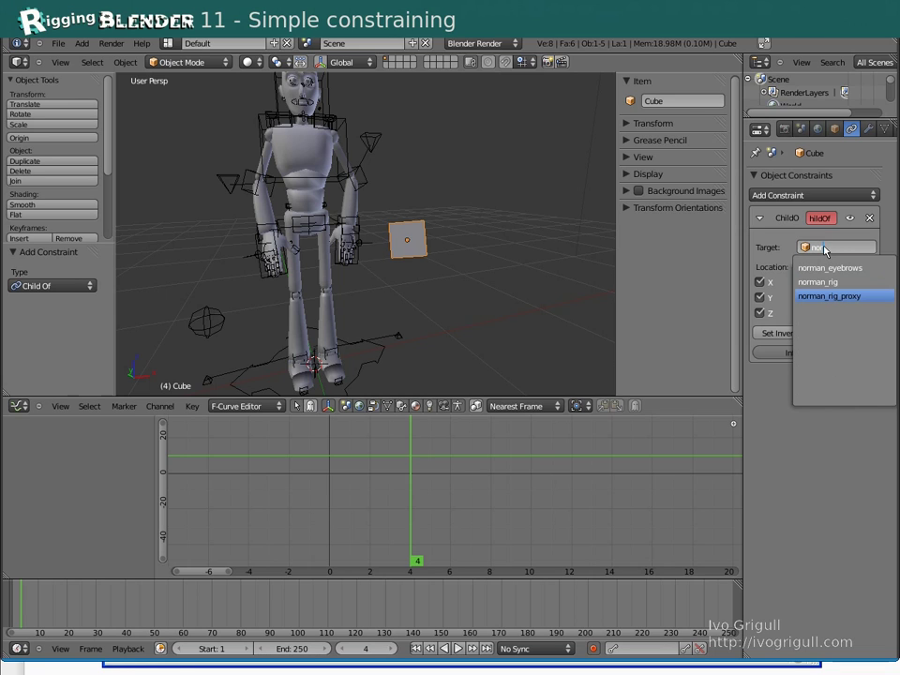
key(Return)
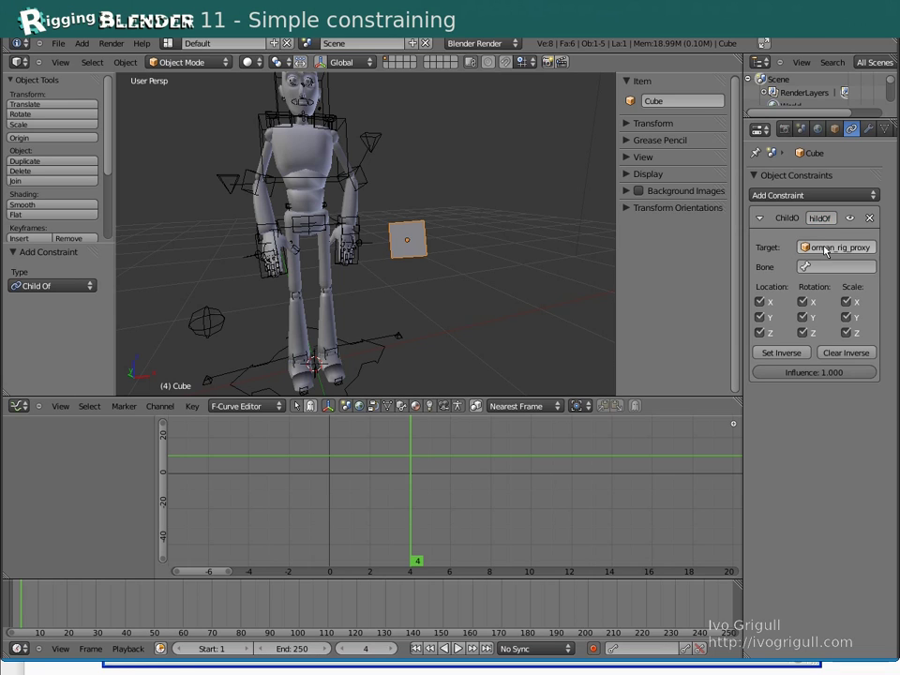
Set the Child Of constraint's bone to bdy_wrist_L and apply Set Inverse to keep the cube's original placement
click(824, 267)
text(wri)
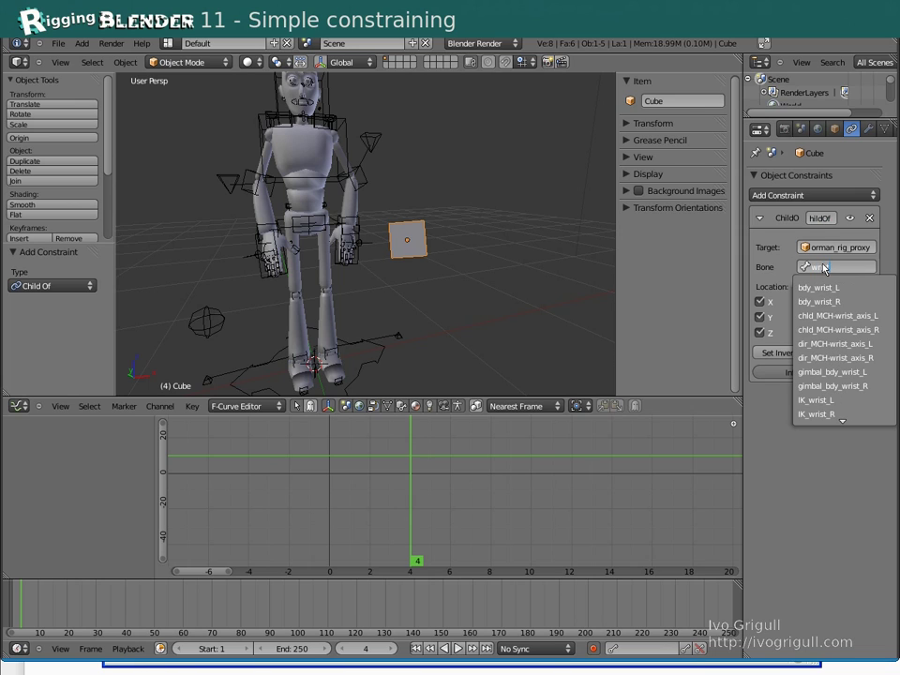
key(Return)
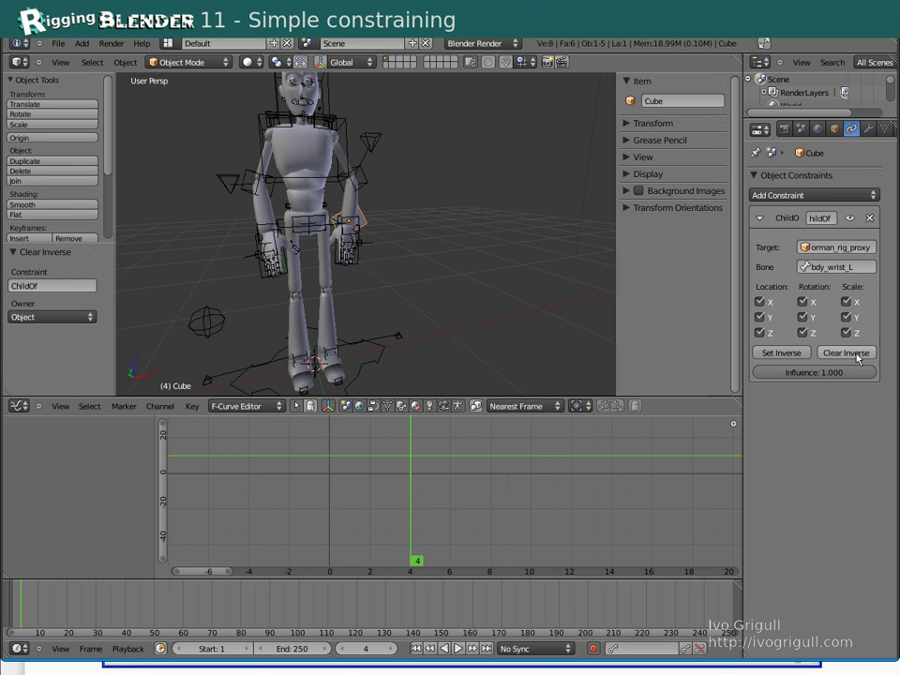
click(780, 353)
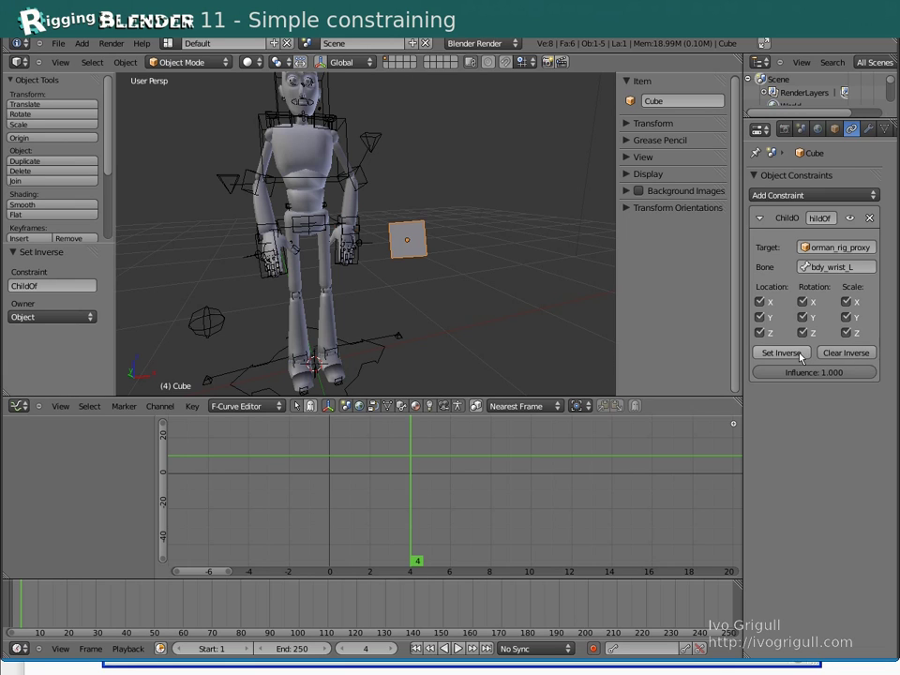
Test the cube's constraint by rotating the left wrist control and moving the left IK wrist control
right_click(364, 259)
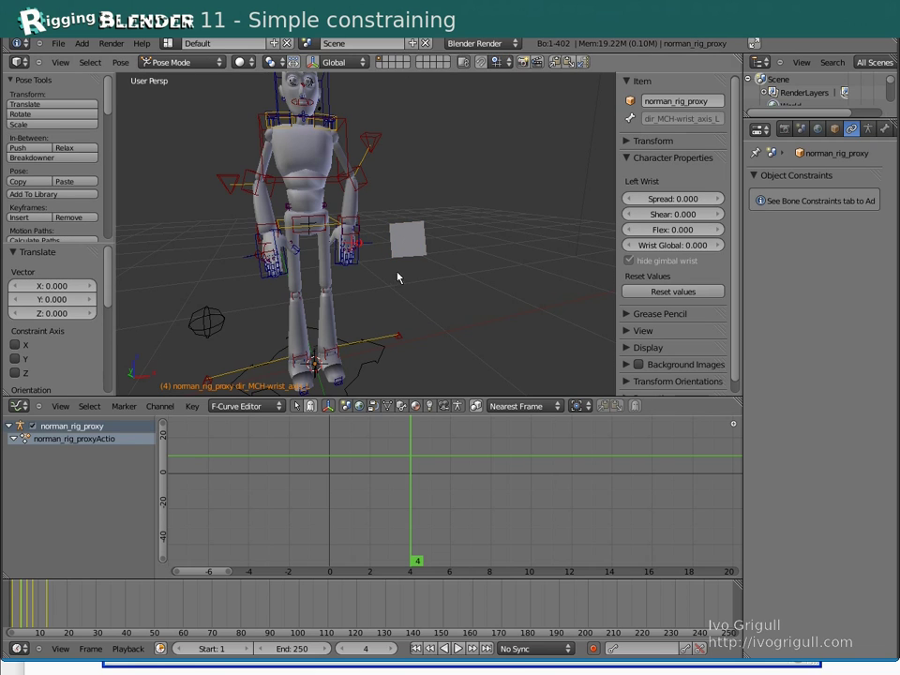
right_click(360, 266)
key(r)
key(r)
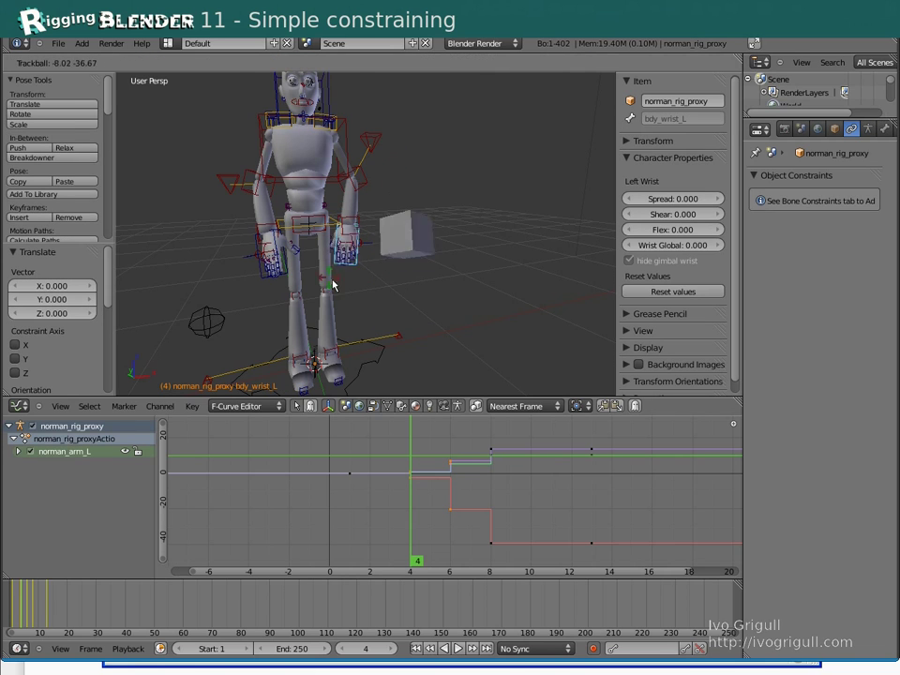
right_click(362, 259)
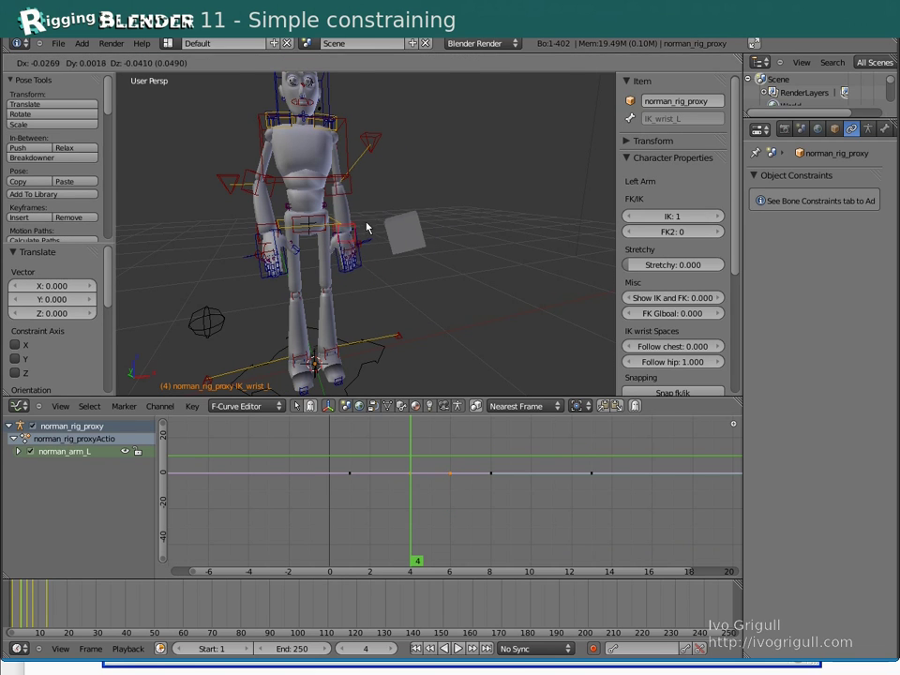